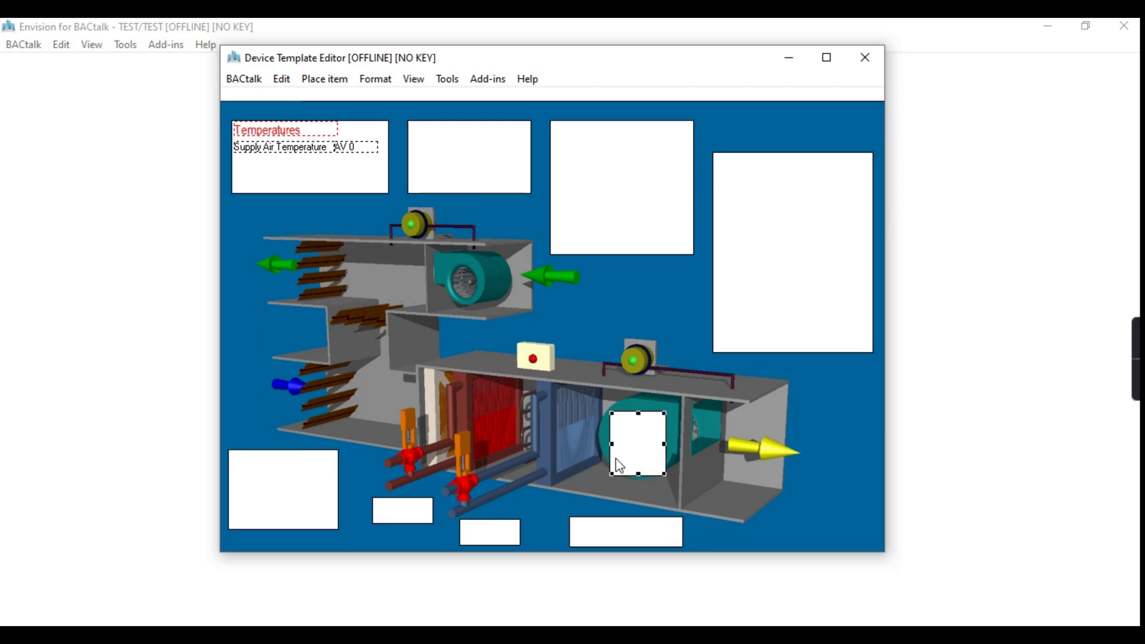
- Nudge the blank animated item over the lower fan and link its property to object BV 0, present-value
left_click(621, 460)
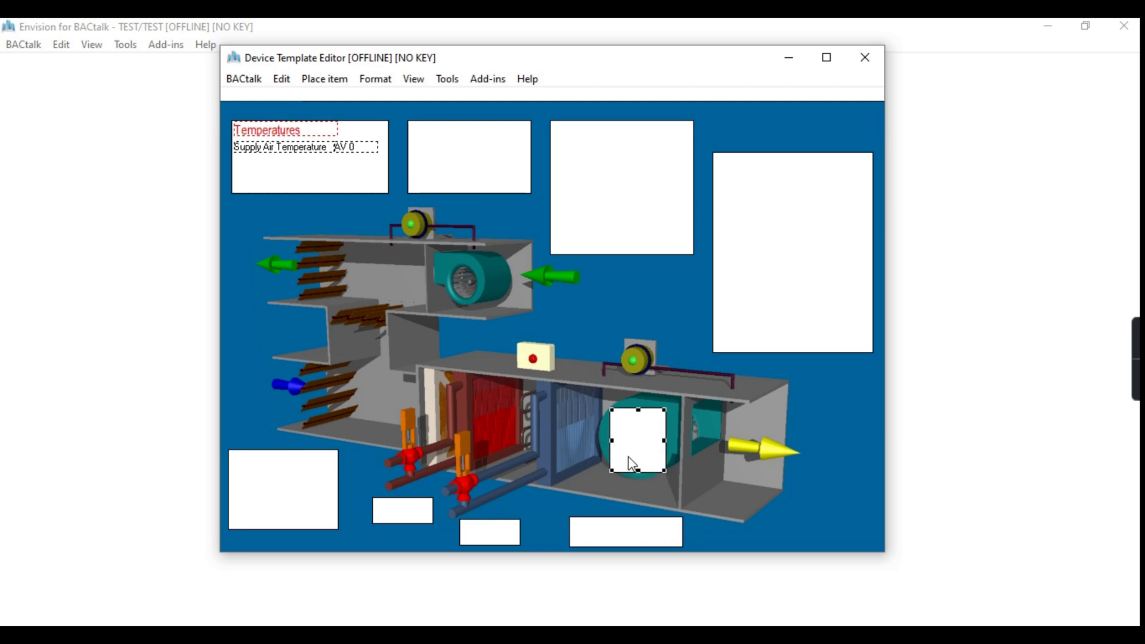
double_click(638, 457)
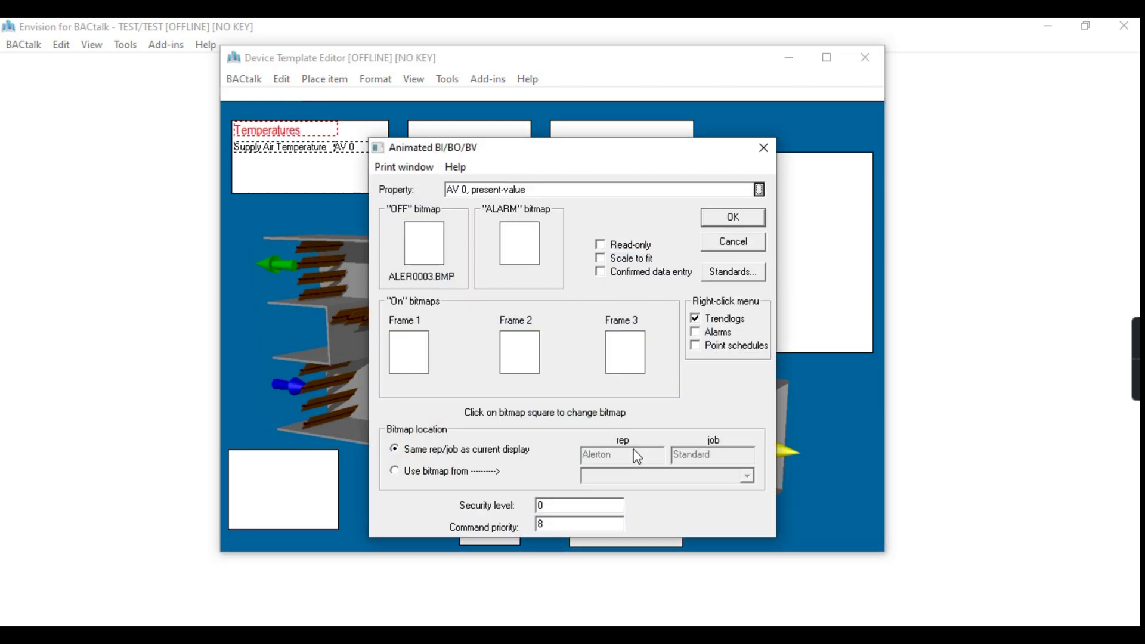
left_click(759, 189)
left_click(573, 352)
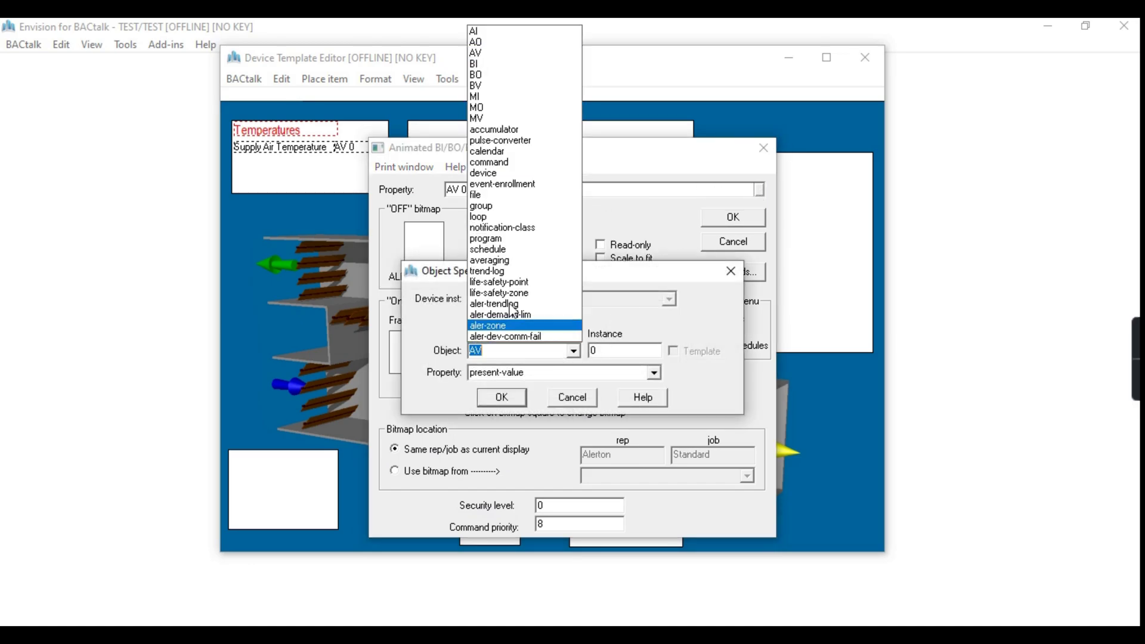
left_click(487, 93)
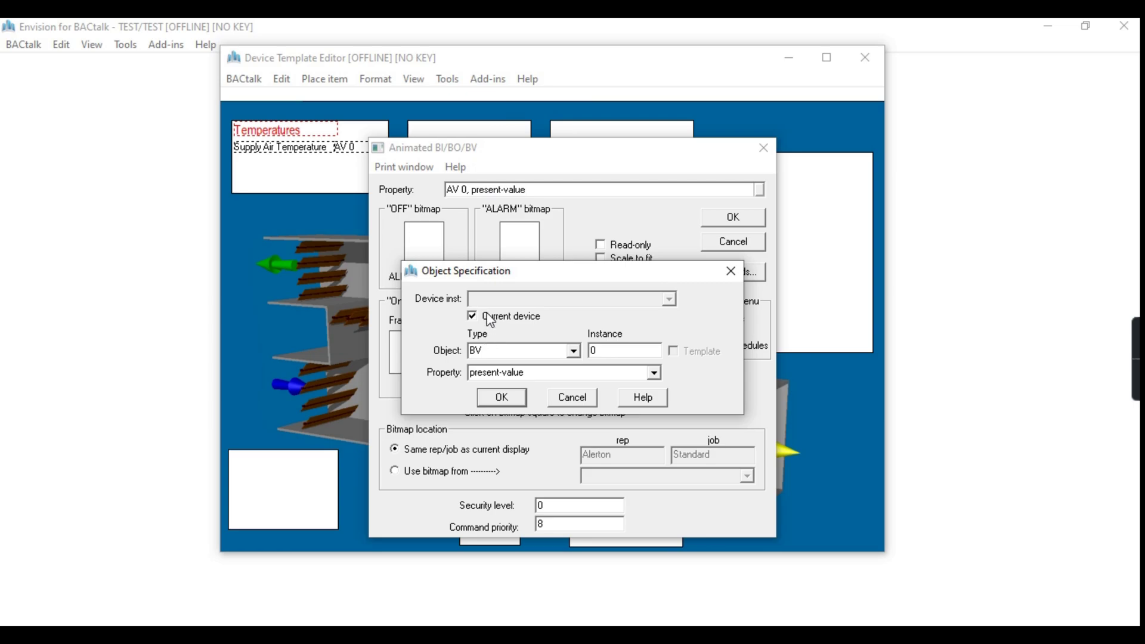
left_click(503, 398)
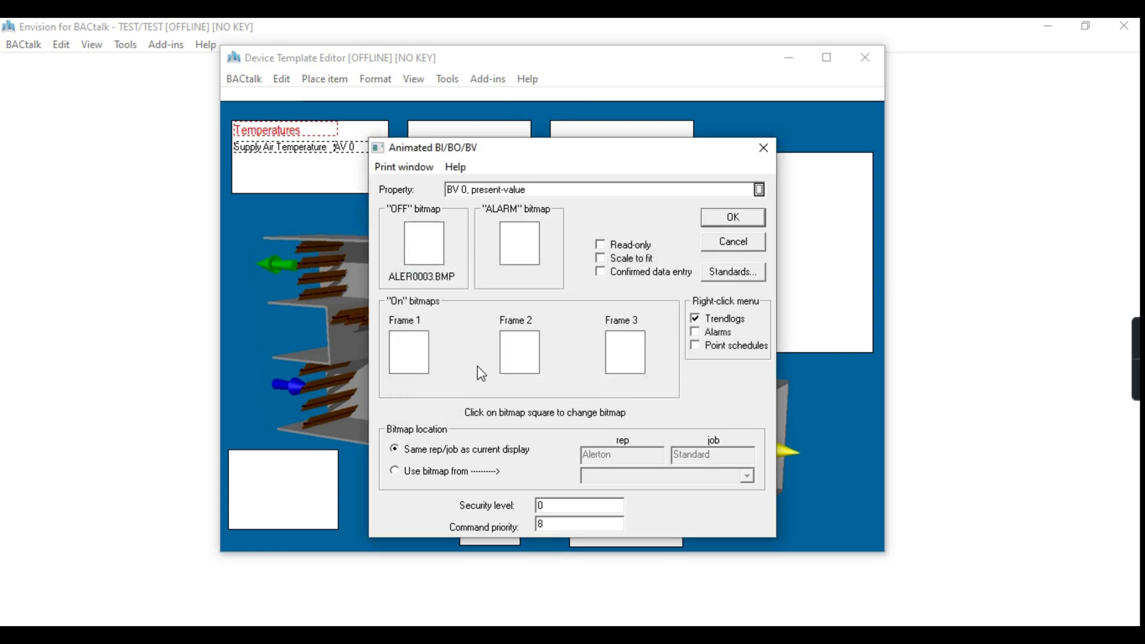
- Enable Read-only and Scale to fit for the animated item, and disable its Trendlogs right-click option
left_click(599, 245)
left_click(600, 258)
left_click(692, 320)
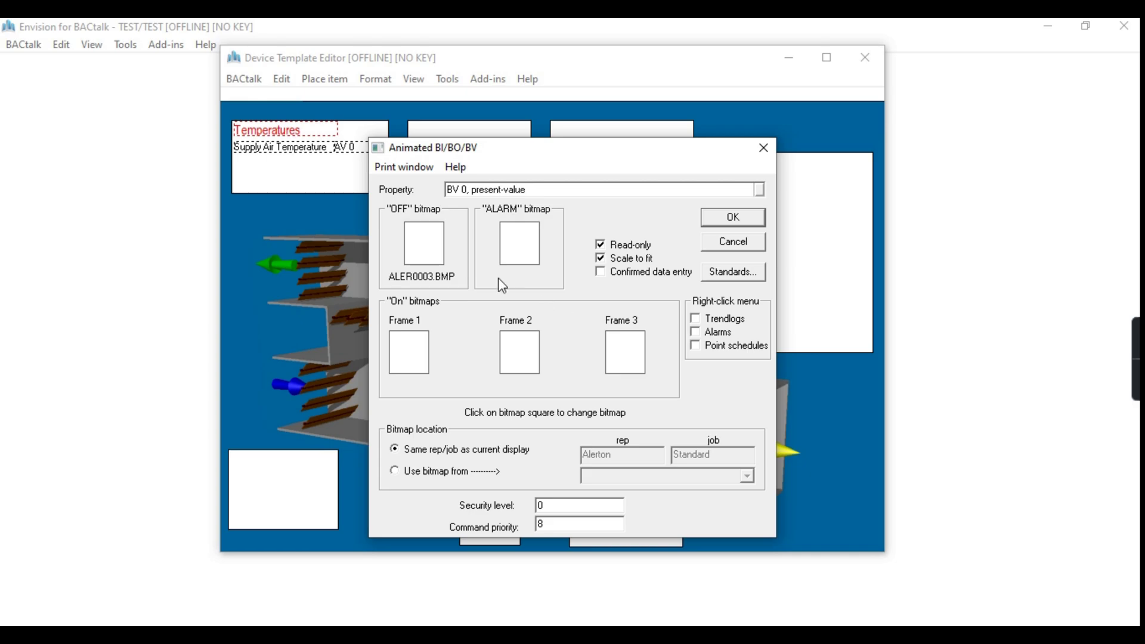
- Source the bitmaps from ALERTON\STANDARD and set the OFF bitmap to 4fan1.bmp
left_click(424, 243)
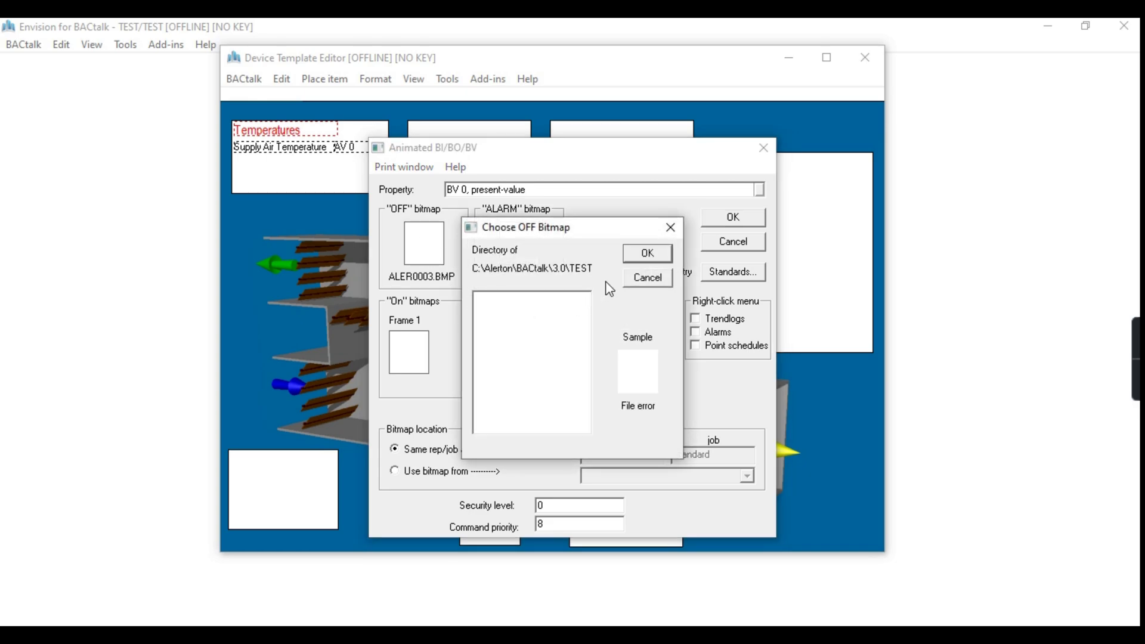
left_click(645, 278)
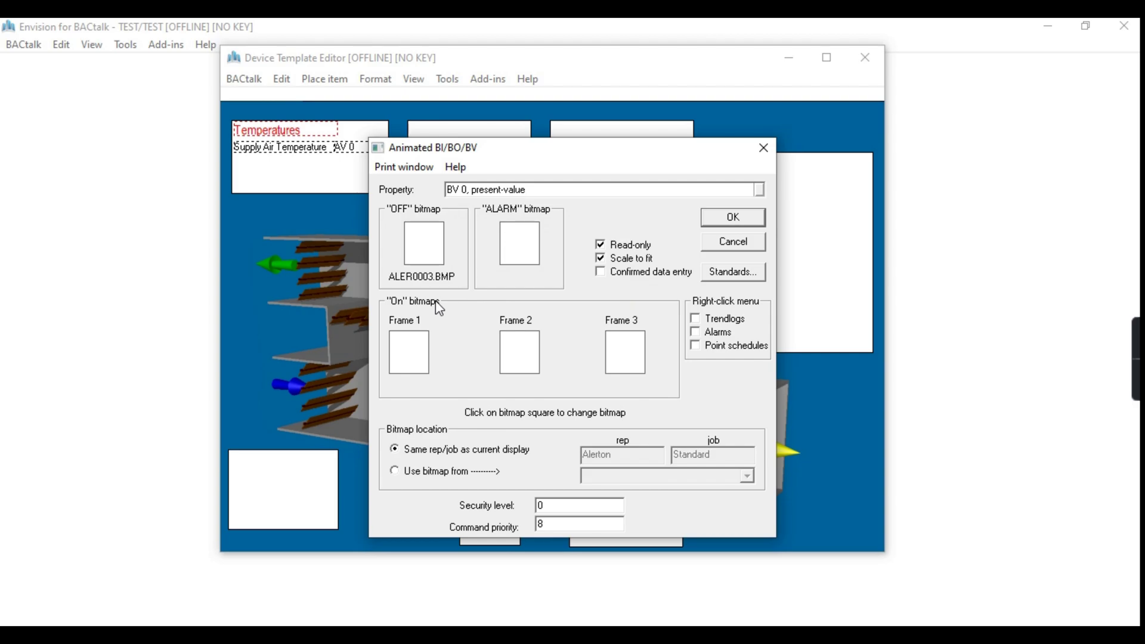
left_click(395, 471)
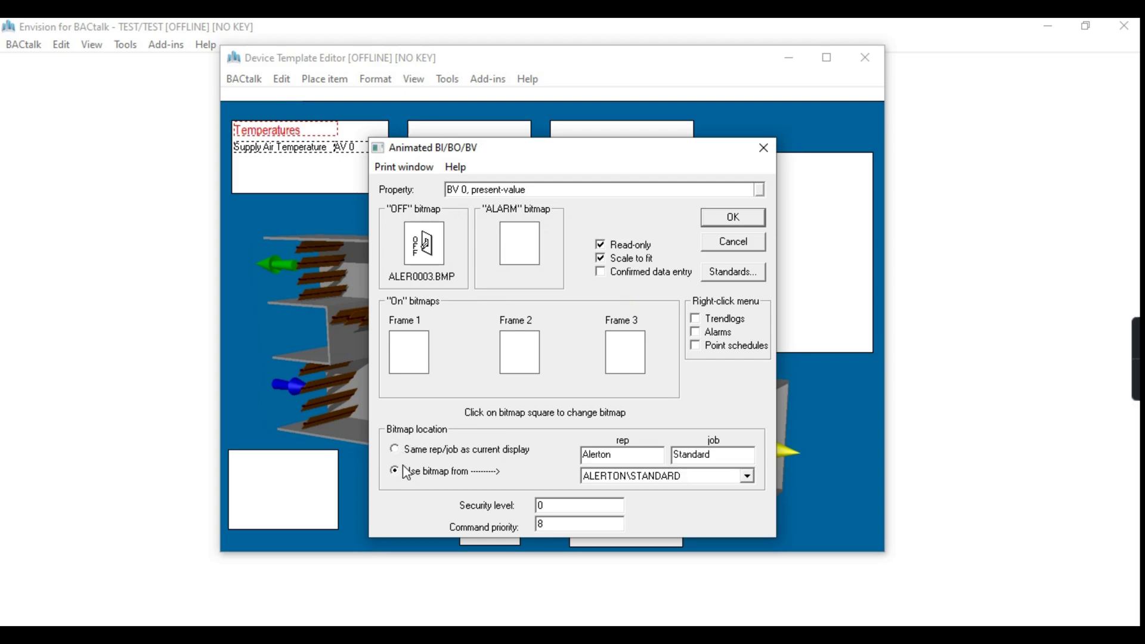
left_click(427, 254)
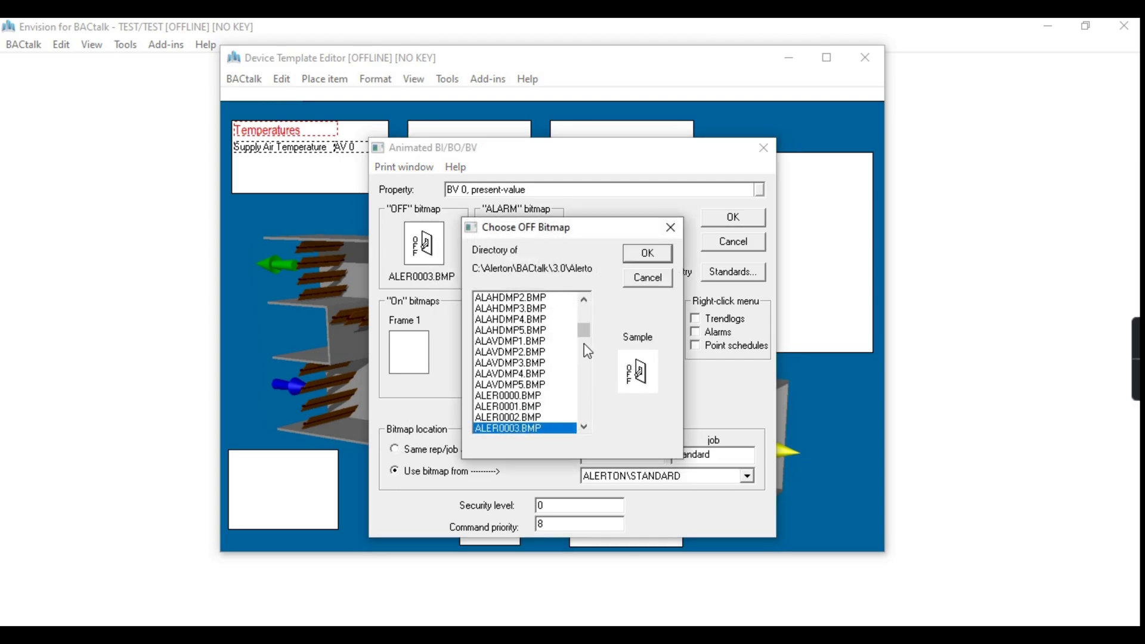
scroll(549, 370, "up", 10)
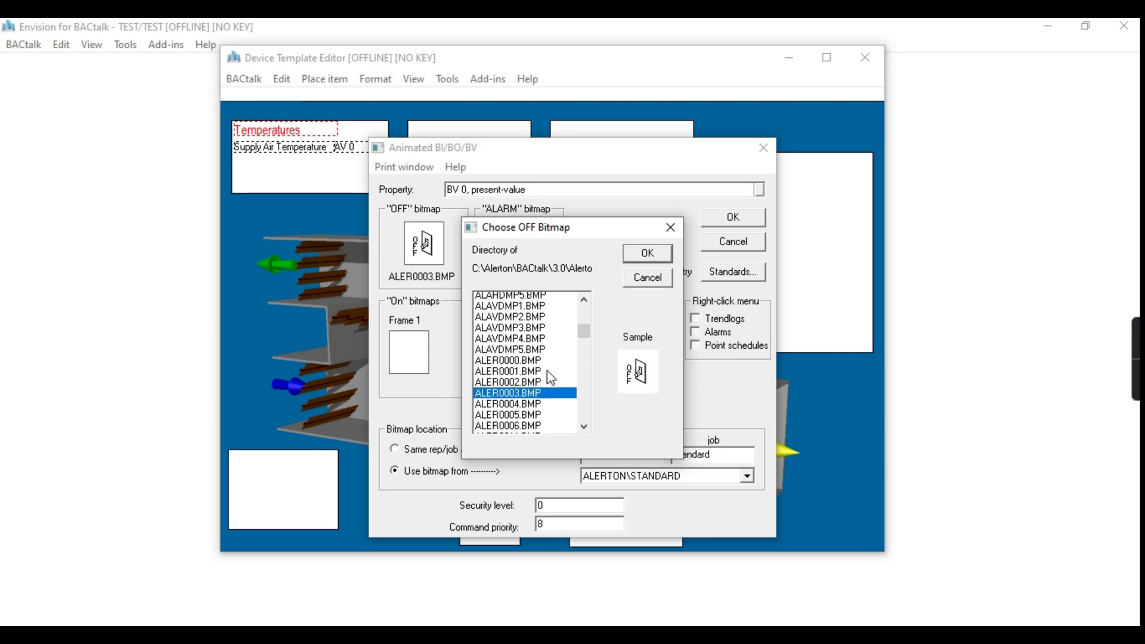
scroll(574, 328, "up", 10)
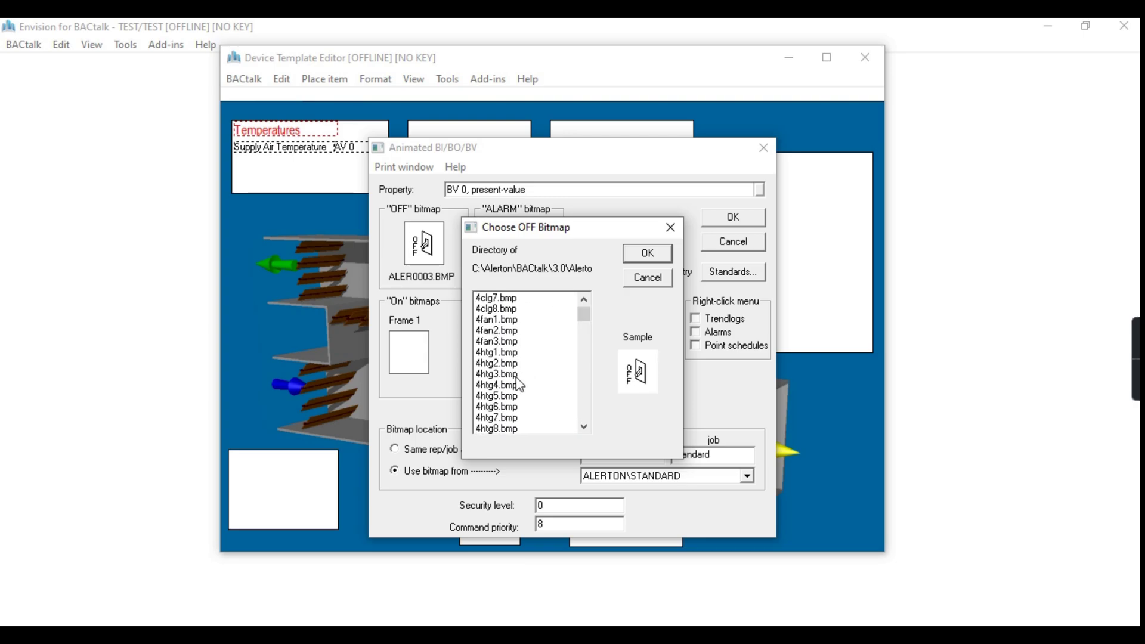
left_click(498, 320)
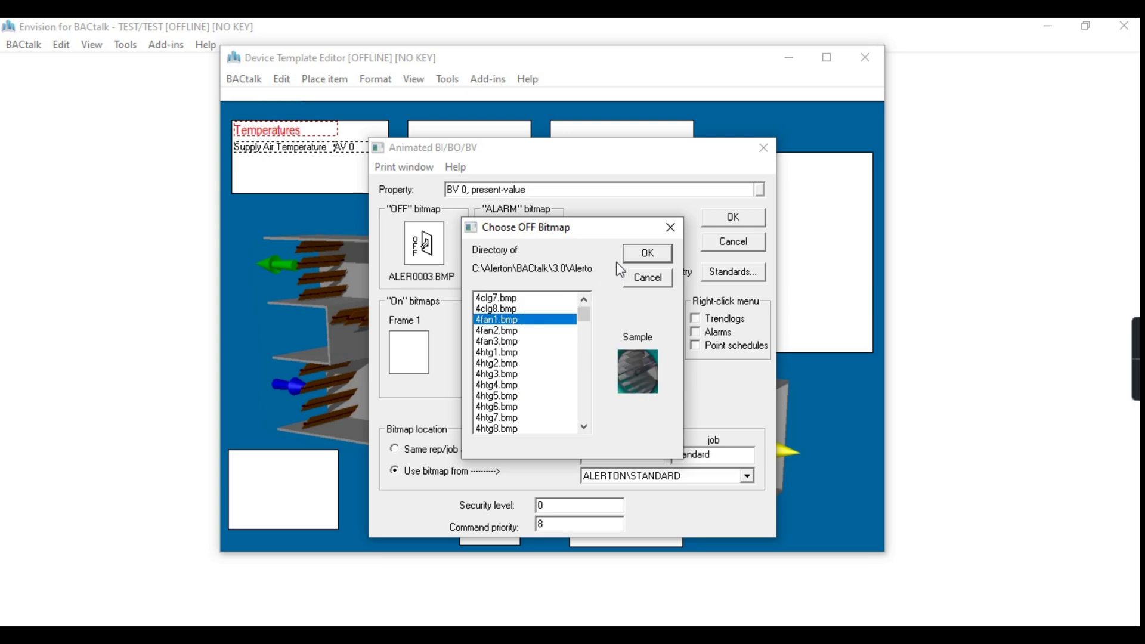
left_click(634, 257)
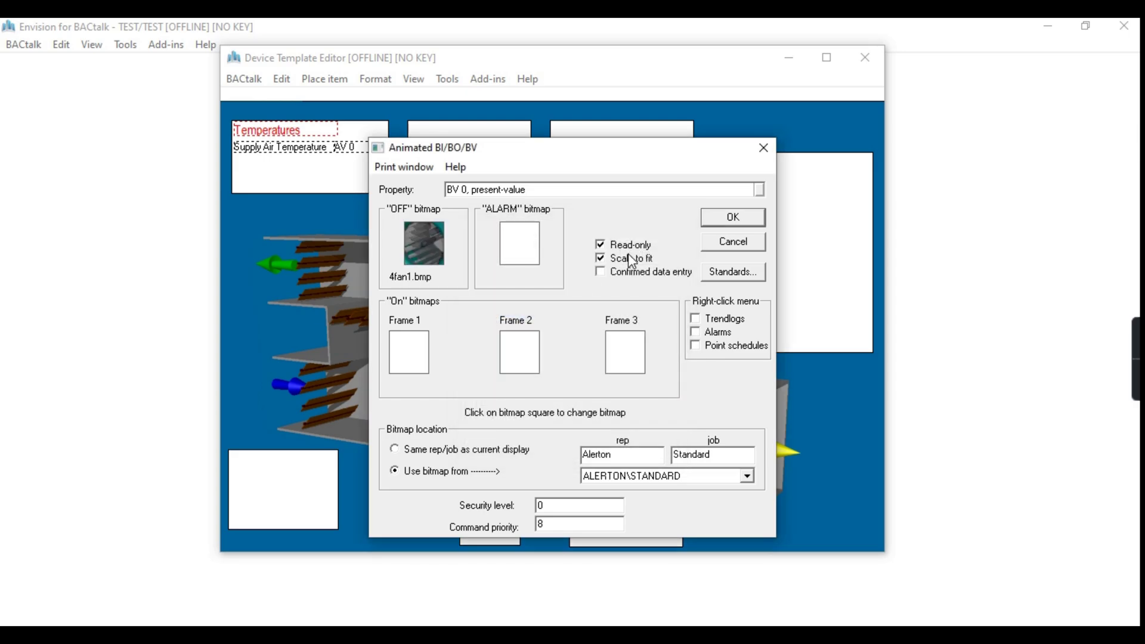
- Set the ALARM bitmap to 4fan1.bmp
left_click(522, 247)
scroll(536, 353, "down", 1)
left_click(504, 364)
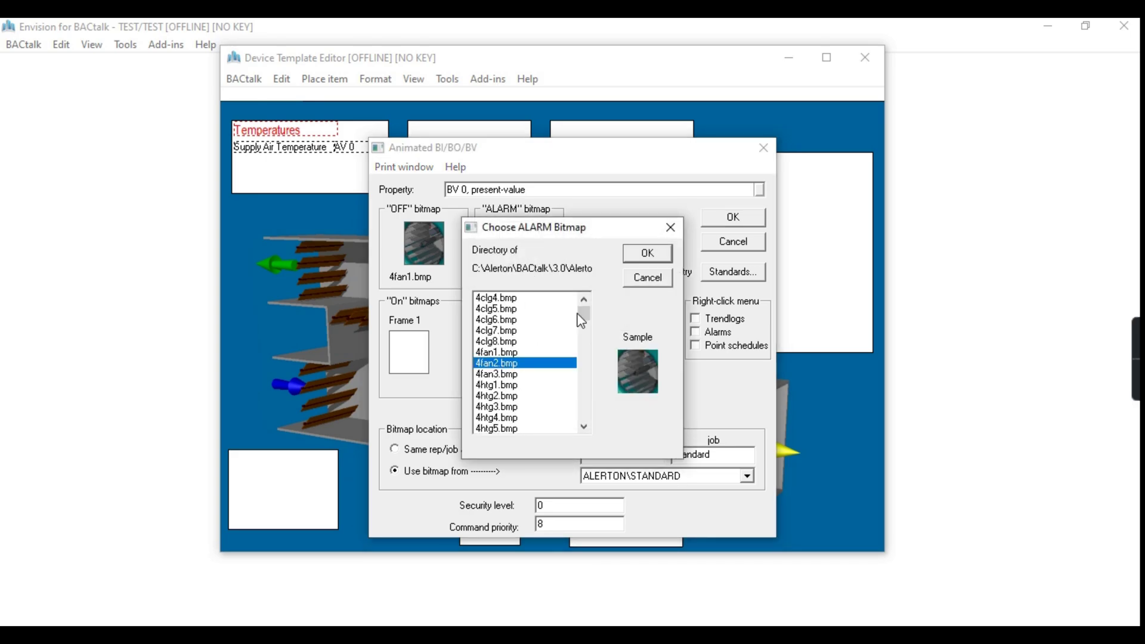
left_click(504, 353)
left_click(631, 256)
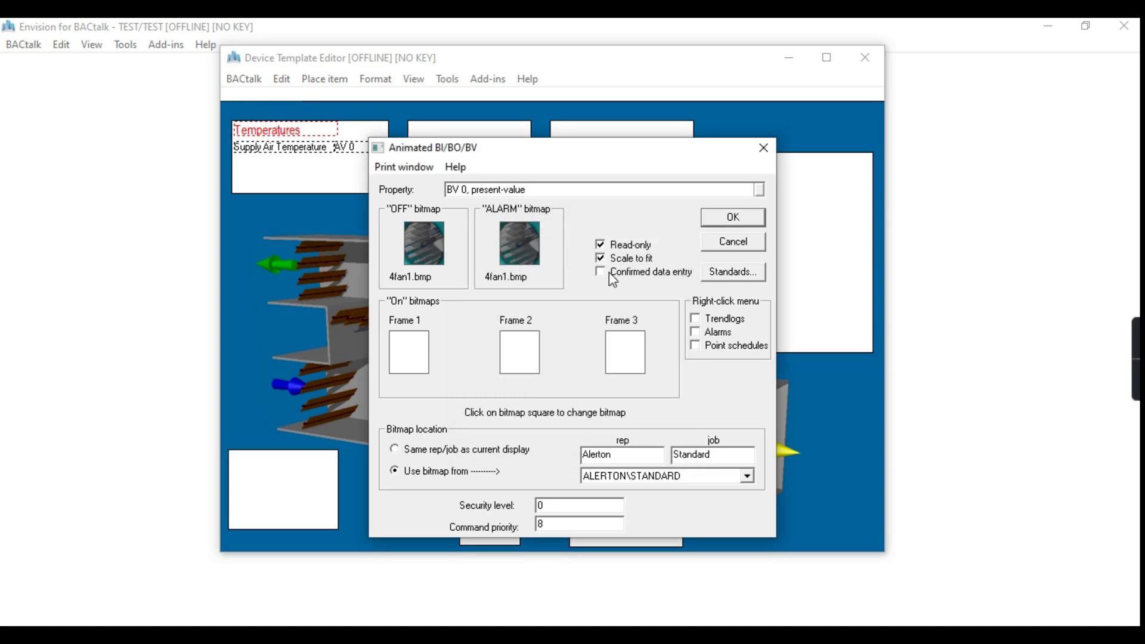
- Assign 4fan1.bmp, 4fan2.bmp and 4fan3.bmp to On frames 1, 2 and 3, and apply the animation settings
left_click(410, 352)
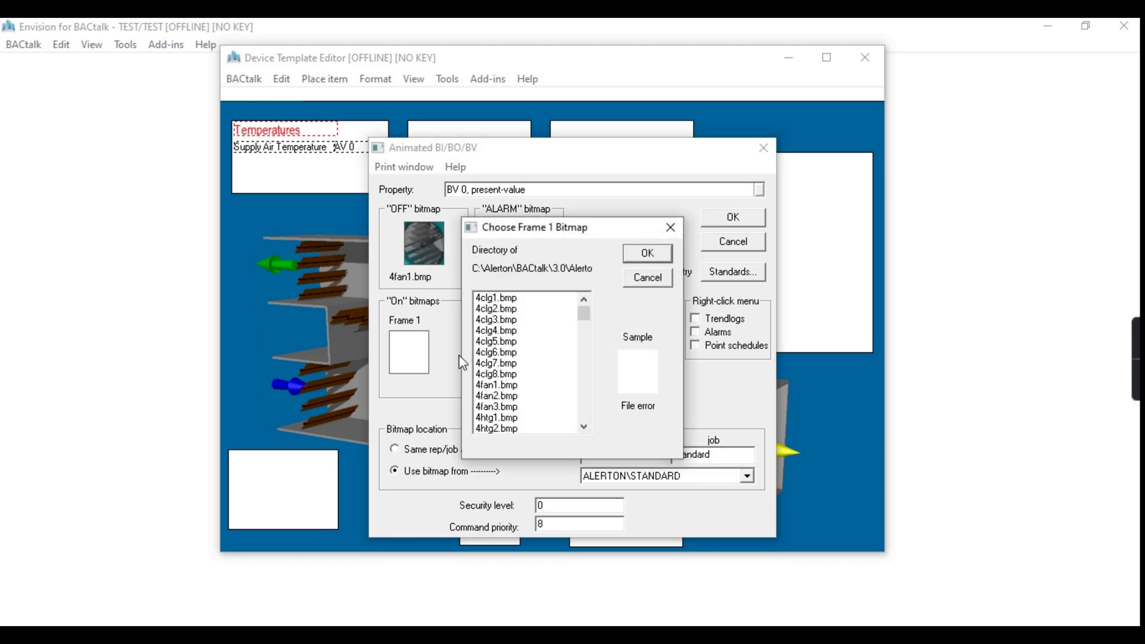
left_click(503, 386)
left_click(648, 253)
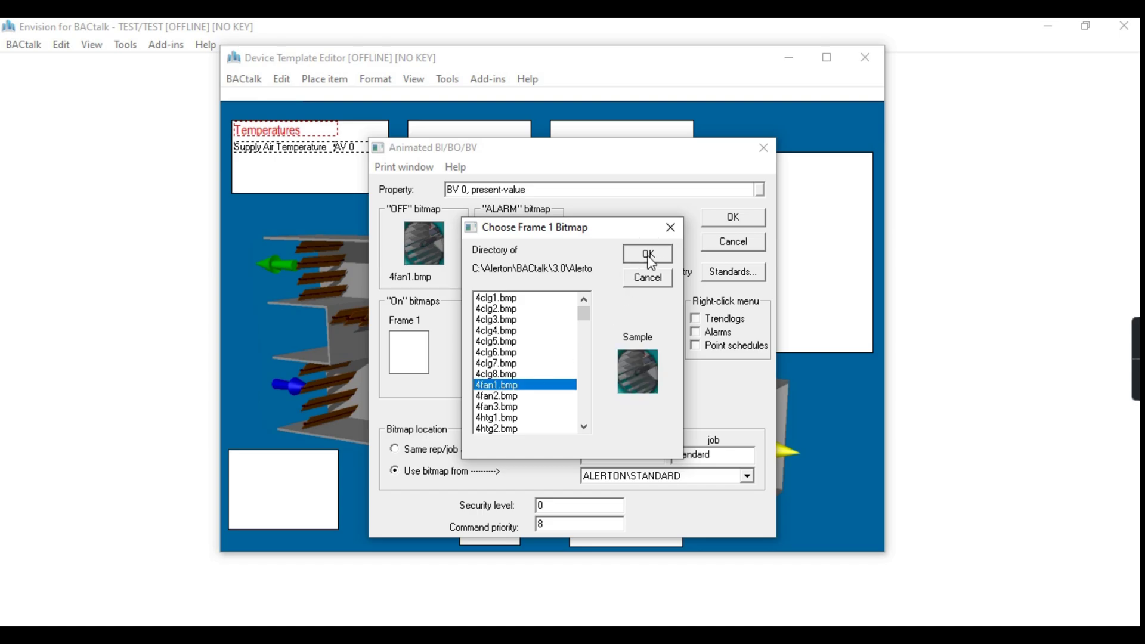
left_click(501, 396)
left_click(653, 254)
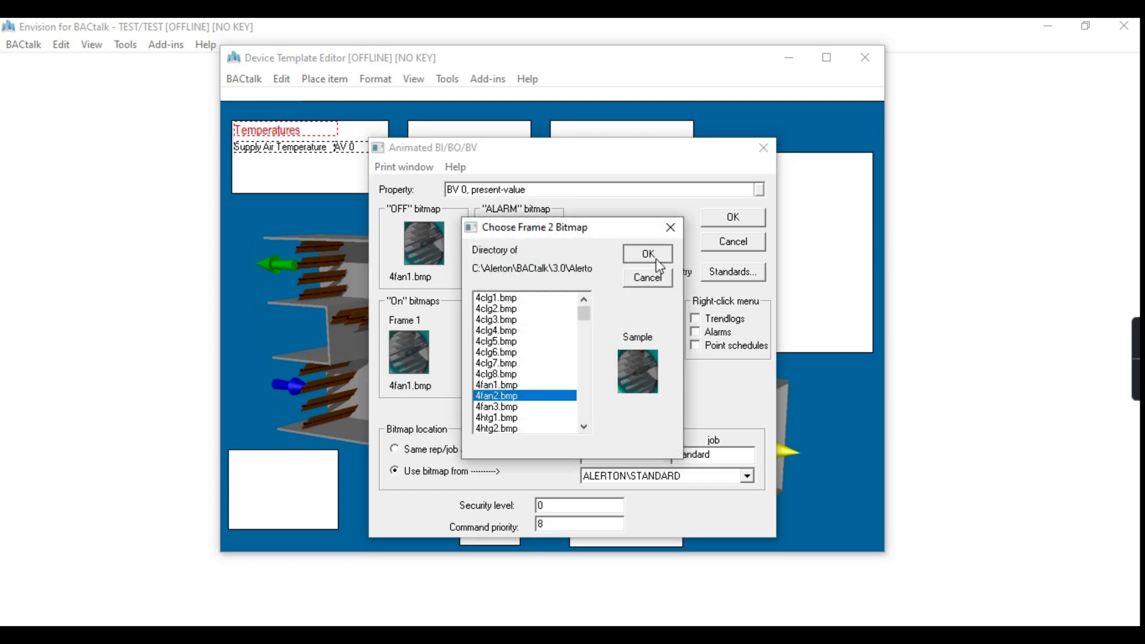
left_click(616, 351)
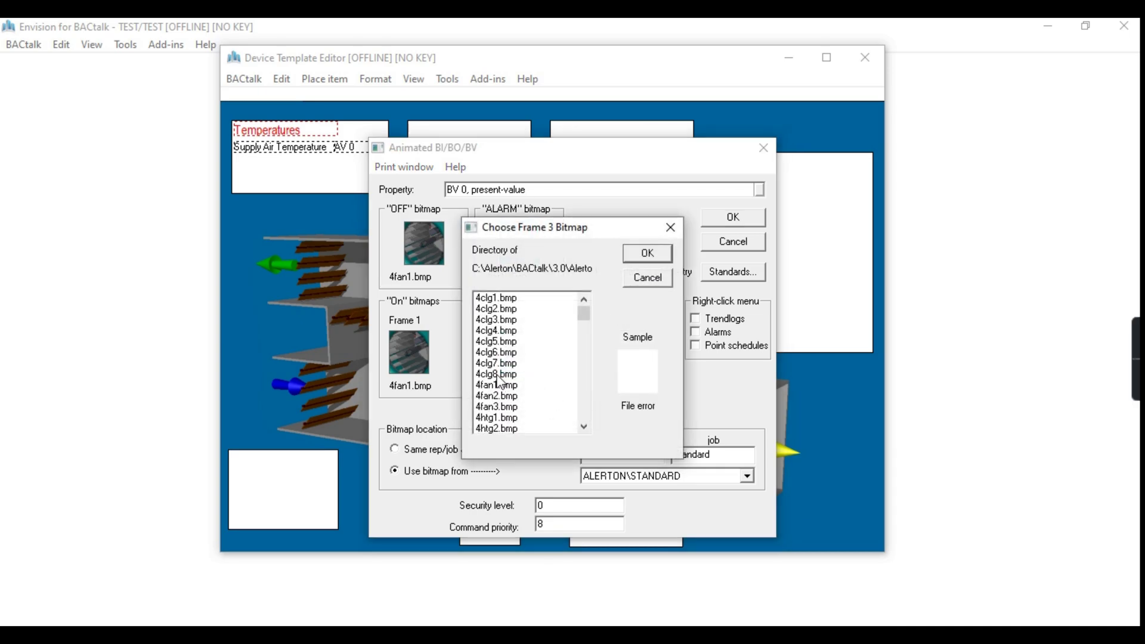
left_click(497, 407)
left_click(648, 254)
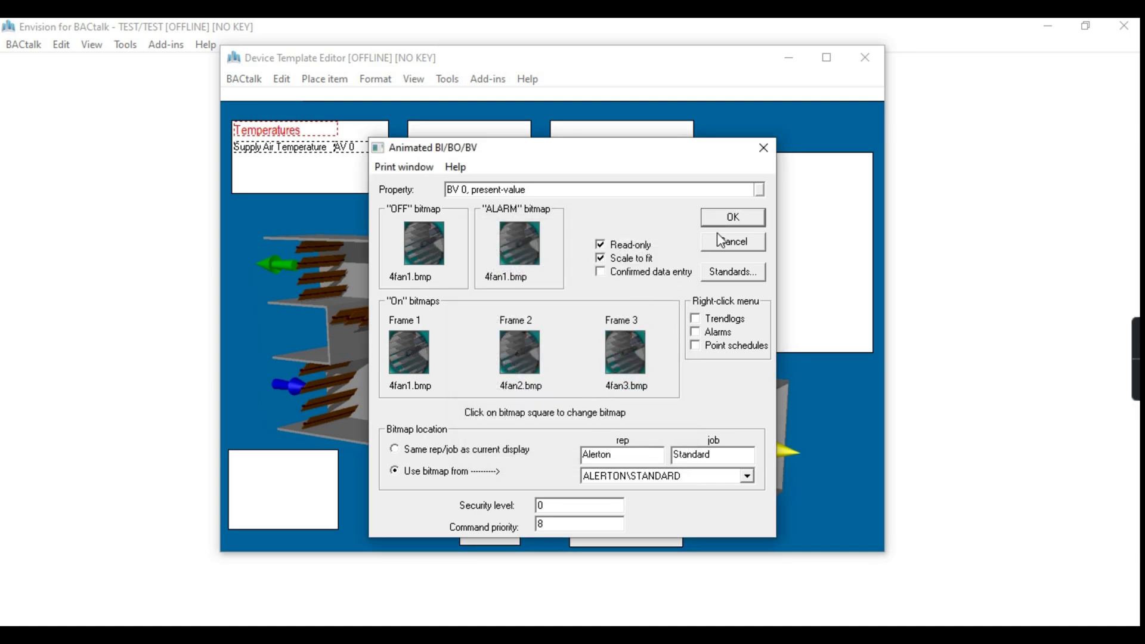
left_click(732, 218)
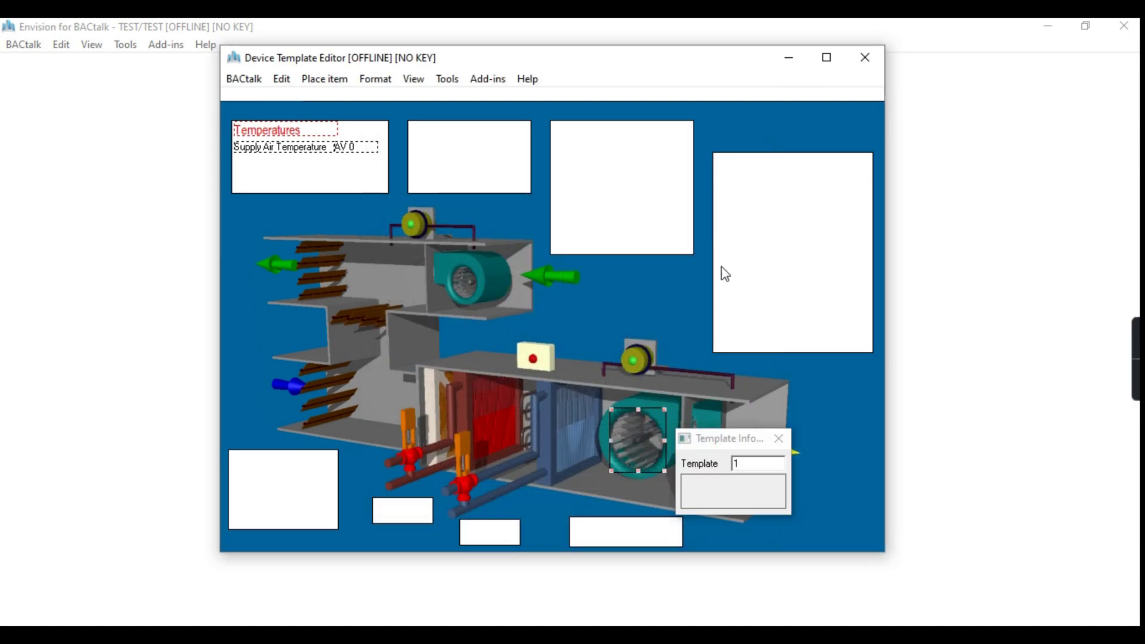
left_click(778, 440)
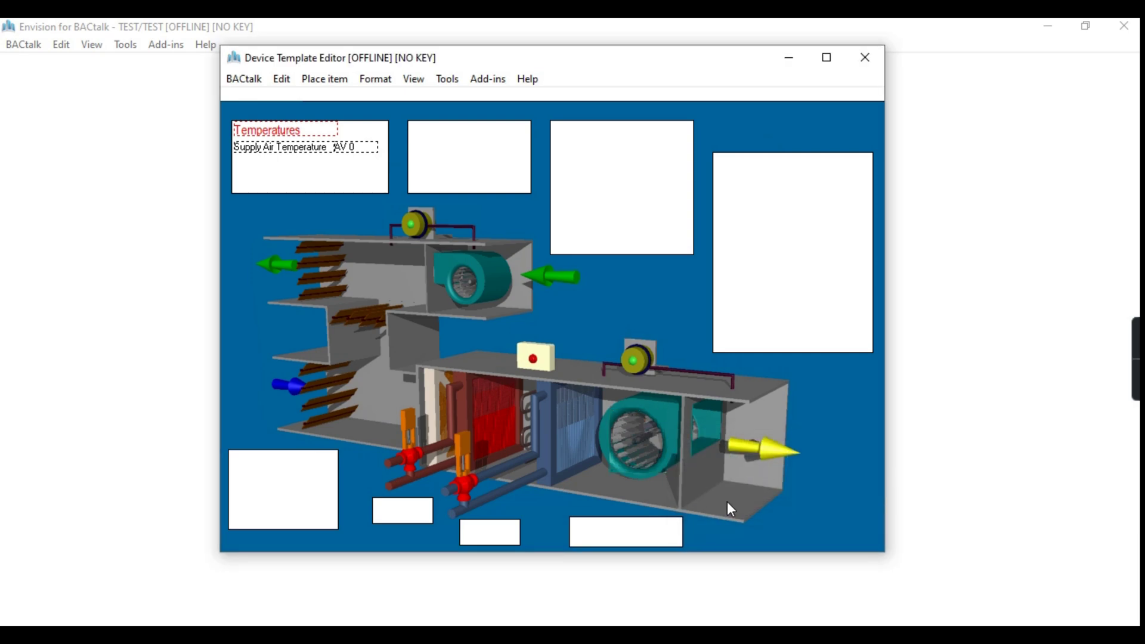
- Resize and reposition the animated fan image to sit inside the lower fan's opening
left_click(624, 461)
left_click_drag(610, 472, 640, 469)
left_click(726, 498)
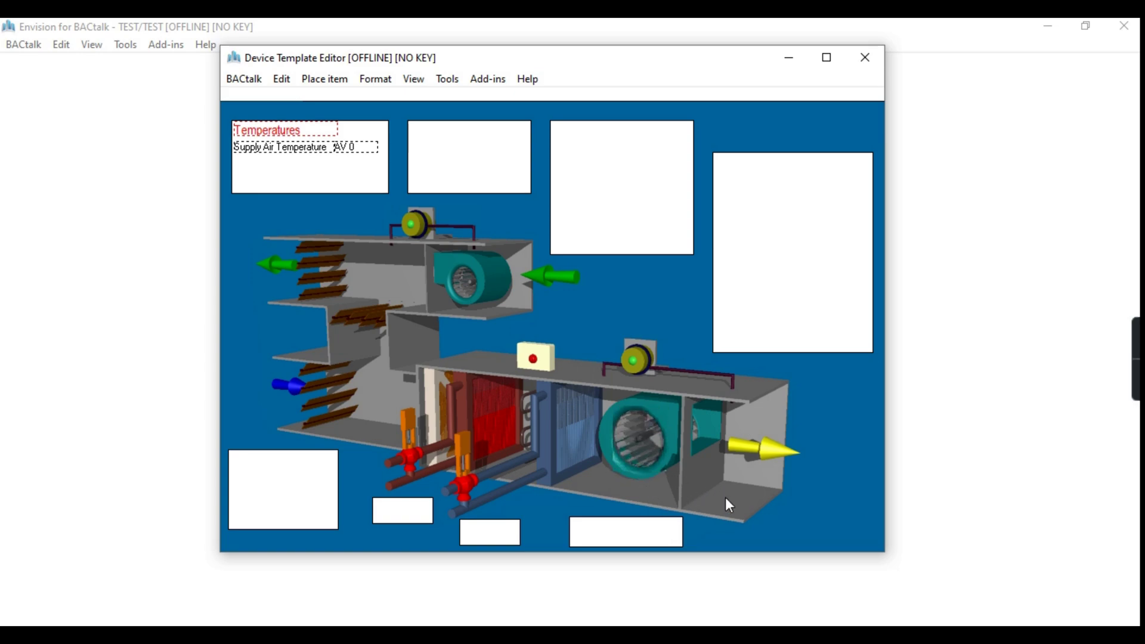
left_click(619, 448)
left_click_drag(613, 439, 651, 461)
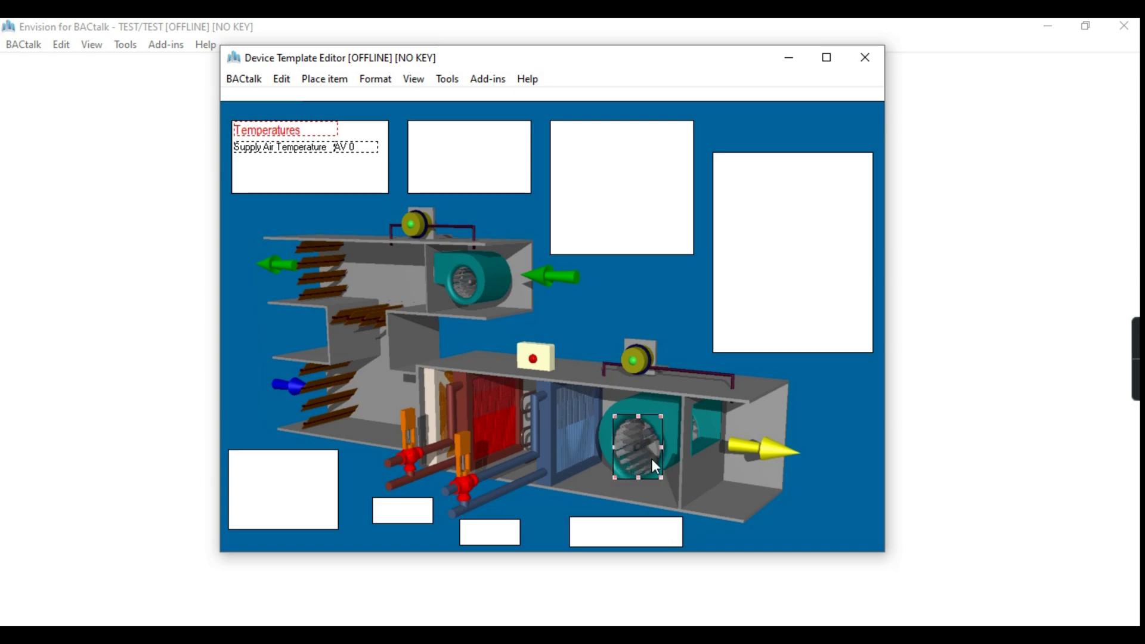
left_click(654, 461)
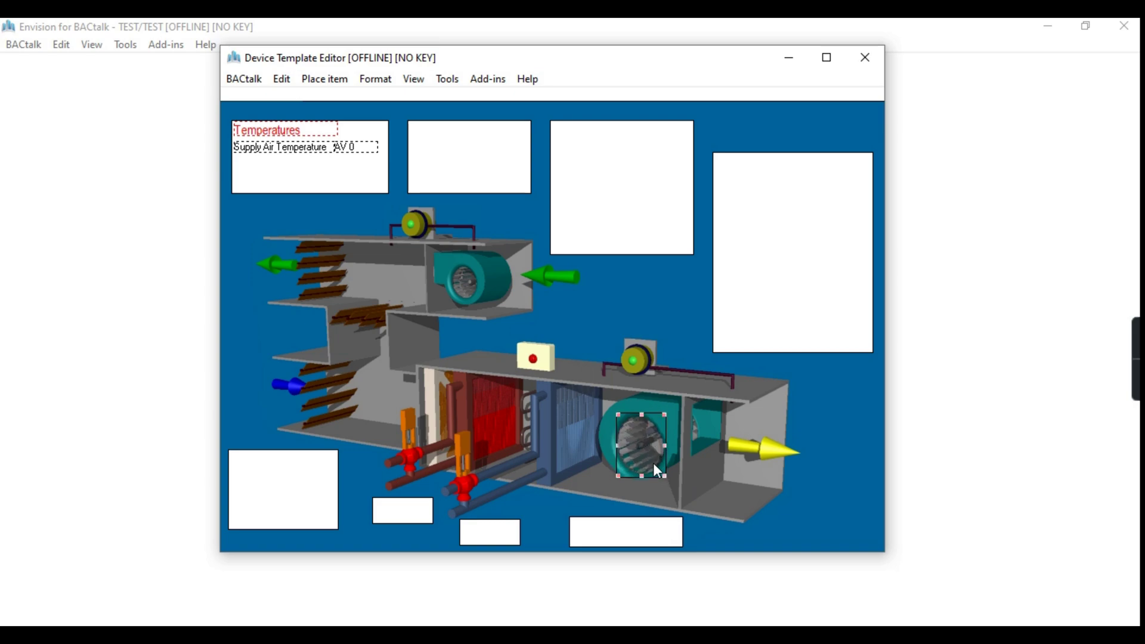
left_click_drag(618, 446, 615, 446)
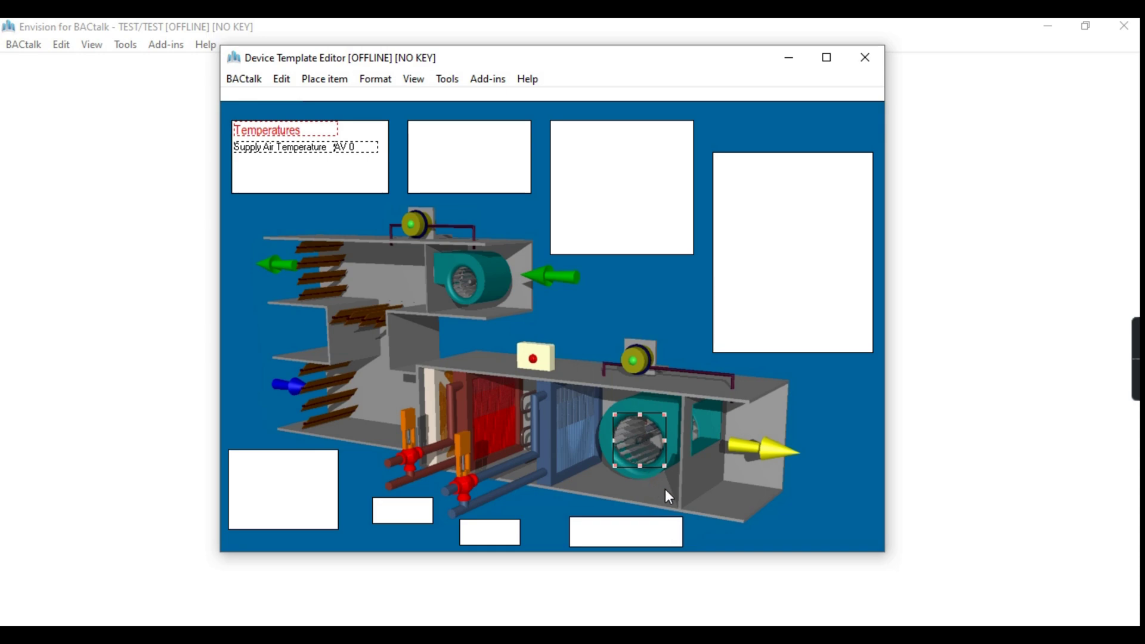
left_click(651, 455)
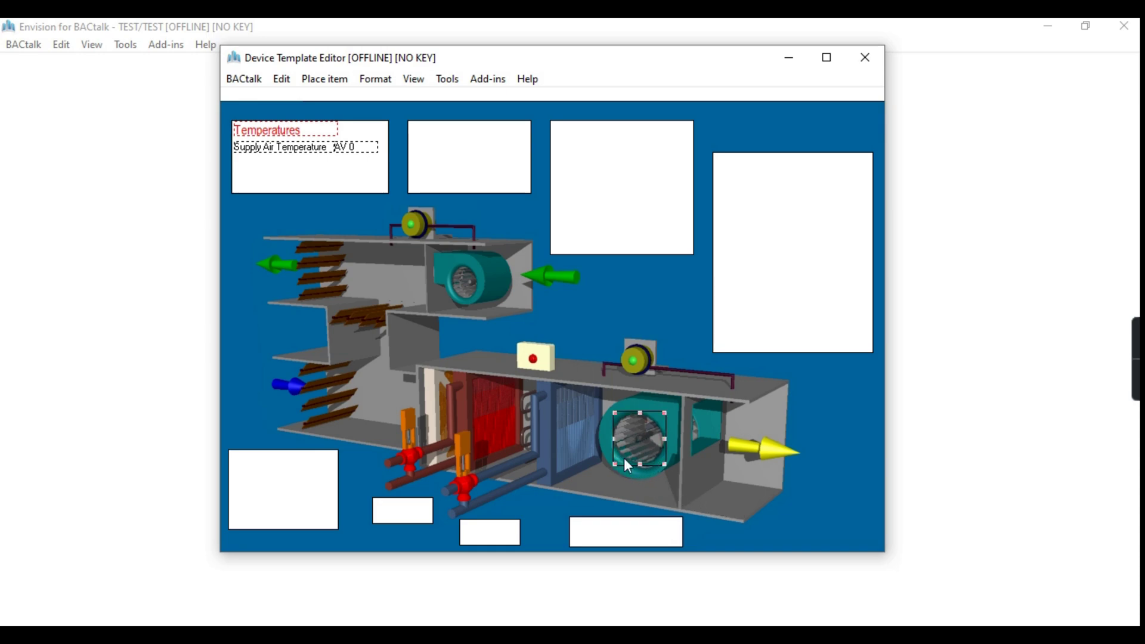
- Turn off Scale to fit for the animated fan and apply the settings
double_click(631, 451)
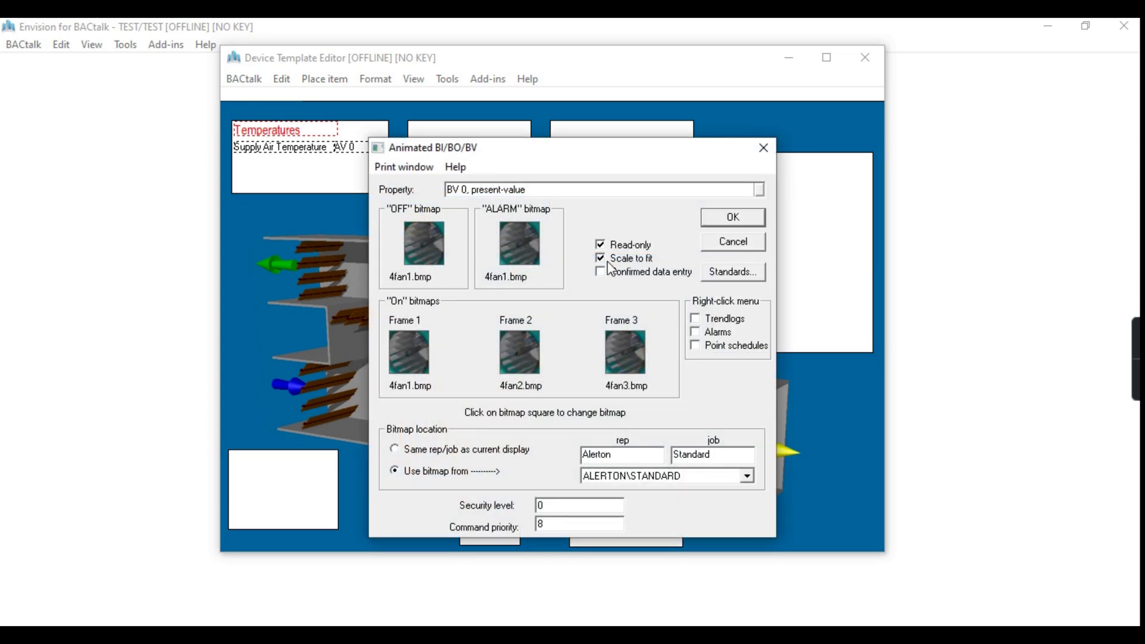
left_click(730, 219)
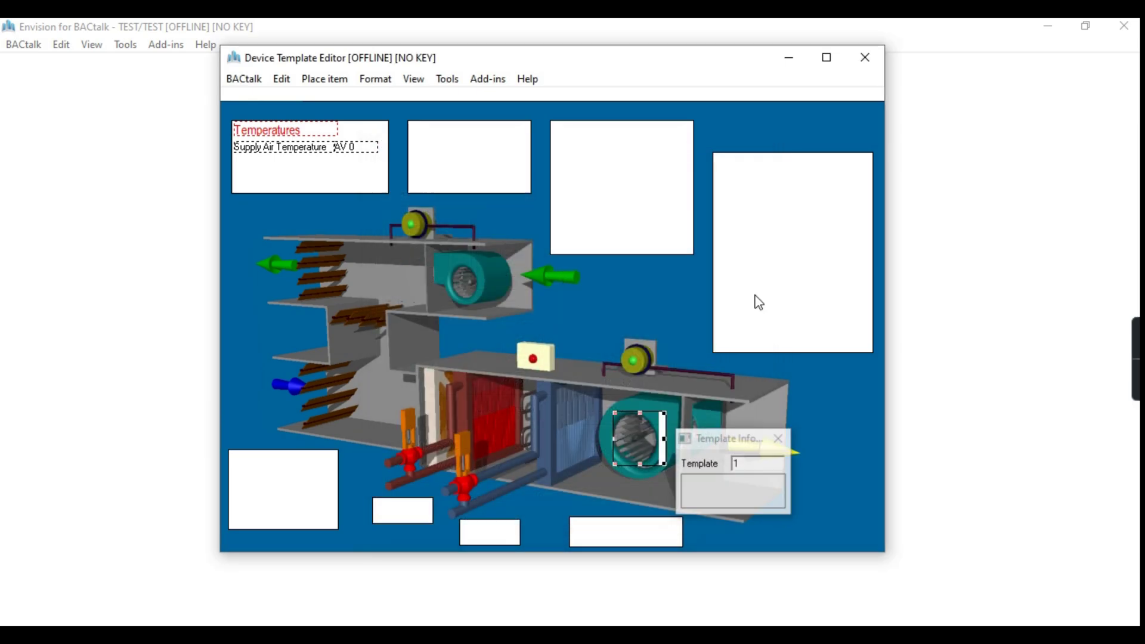
left_click(777, 442)
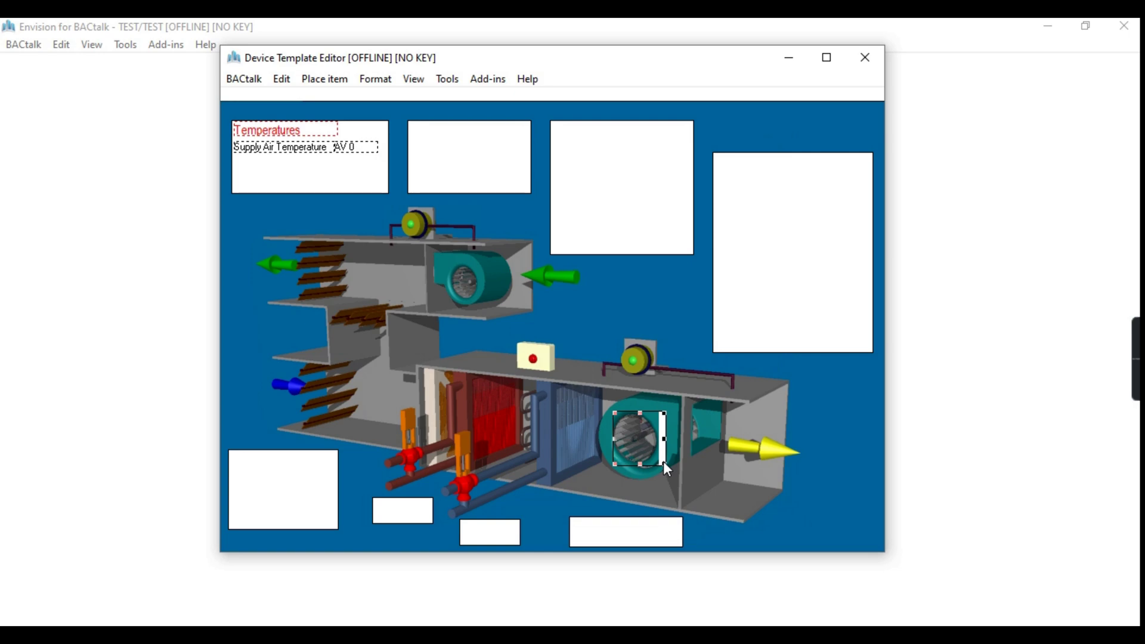
- Narrow the animated fan's frame to match its unscaled image and fine-tune its placement within the lower fan's opening
left_click_drag(664, 464, 658, 462)
left_click_drag(658, 438, 587, 445)
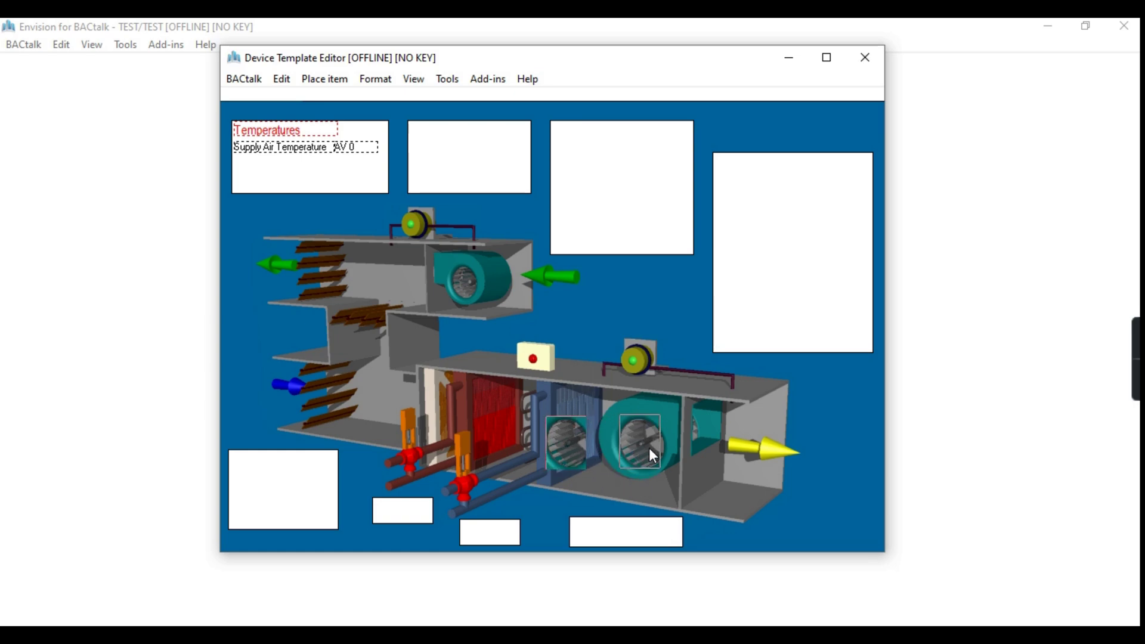
key("ctrl+z")
left_click(764, 494)
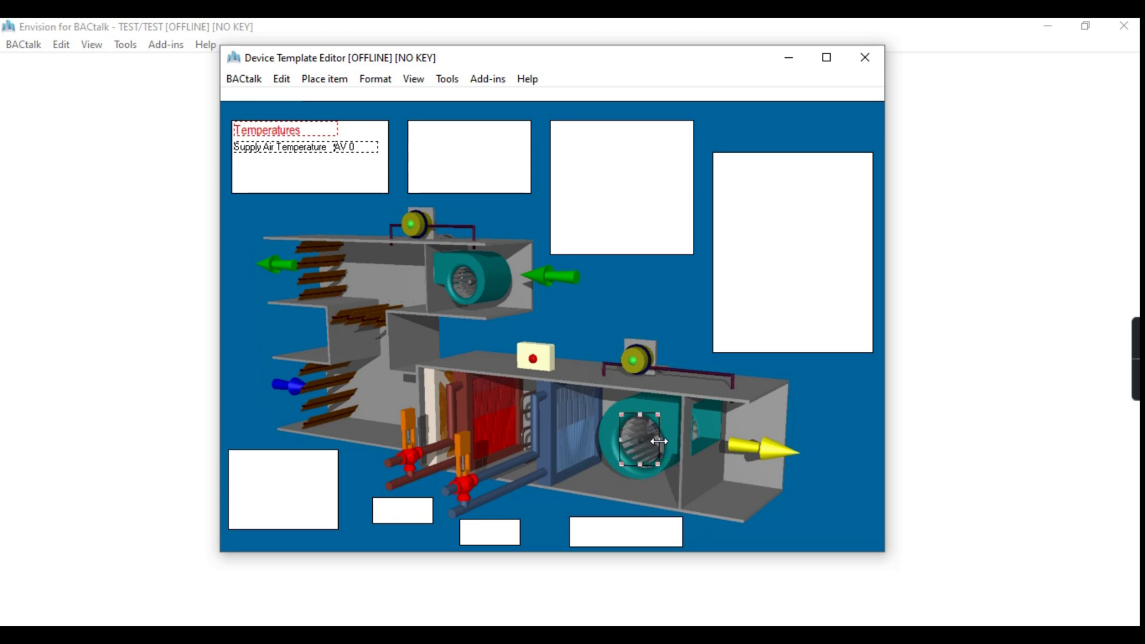
left_click_drag(661, 441, 666, 442)
left_click(719, 495)
left_click(657, 442)
left_click(763, 480)
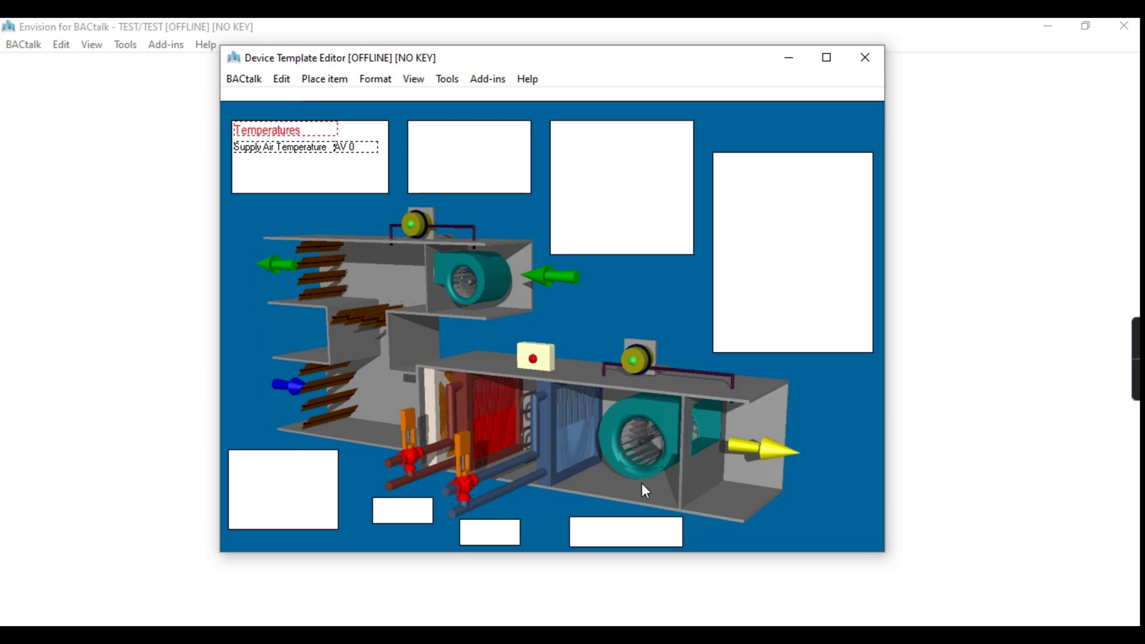
left_click(648, 458)
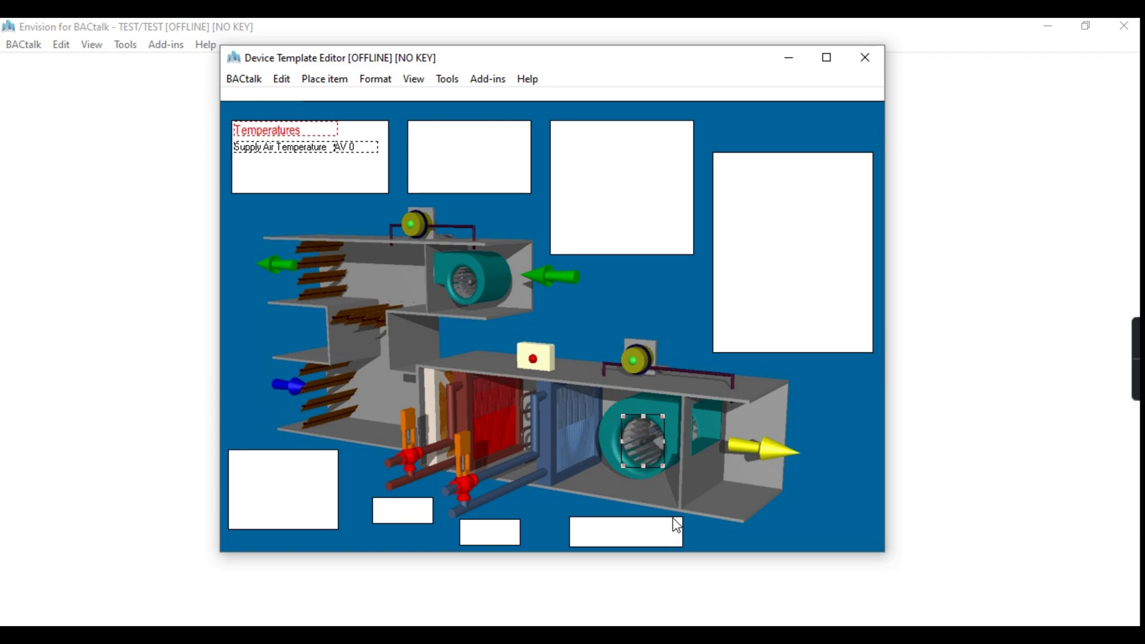
- Nudge the animated fan slightly left within the lower fan's opening and deselect it to check the alignment
key("Left")
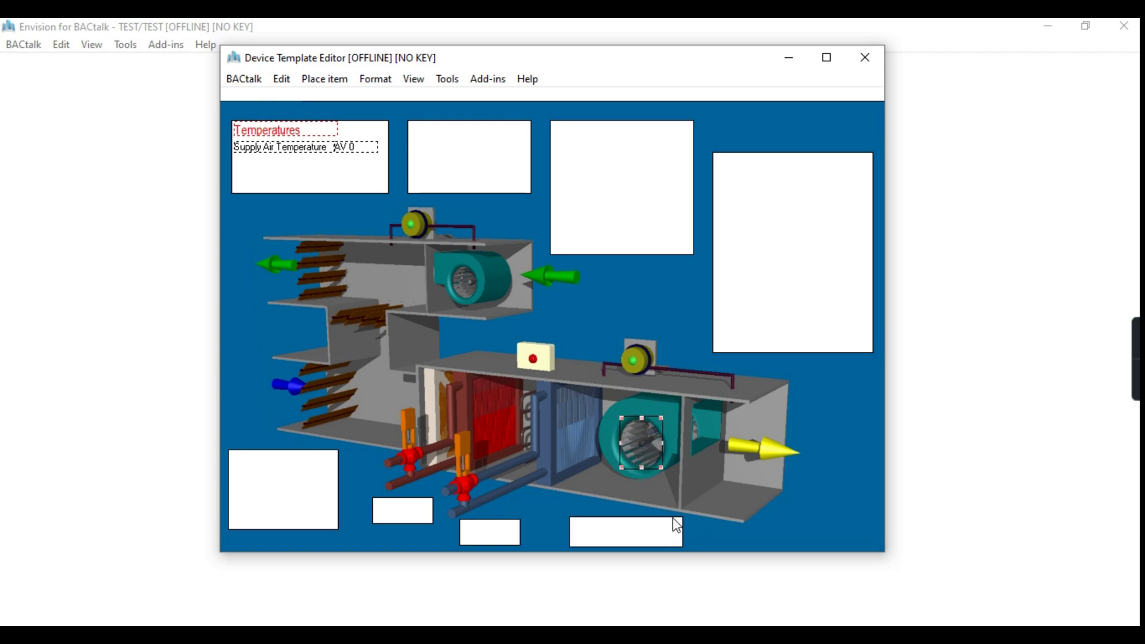
left_click(709, 526)
left_click(638, 462)
left_click(747, 502)
left_click(651, 466)
left_click(782, 538)
left_click(746, 480)
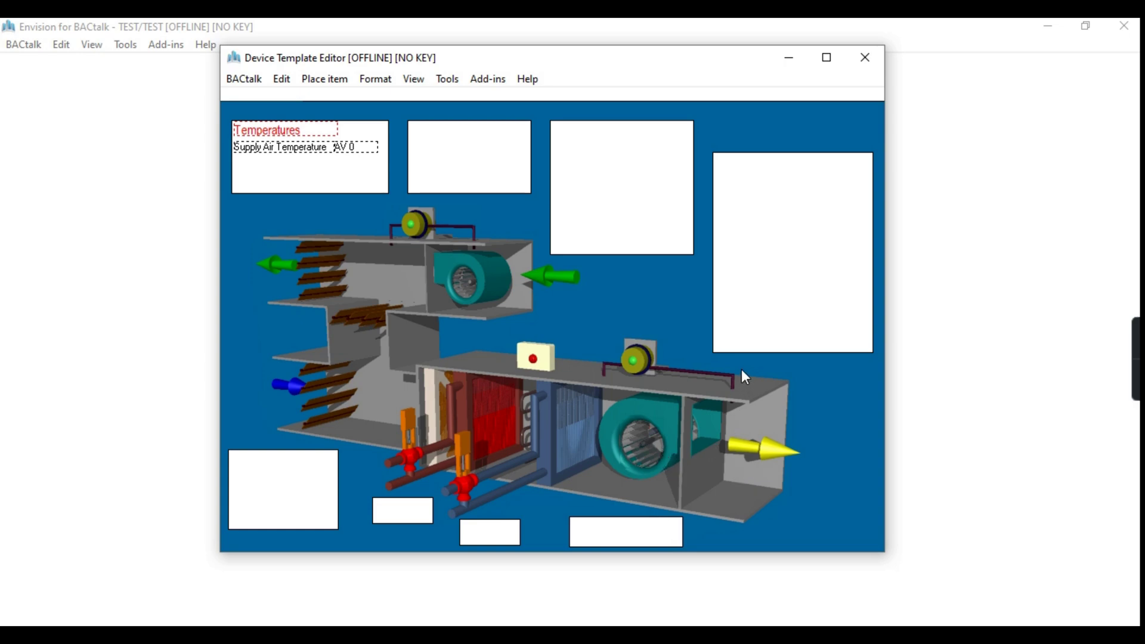
- Place a prompted property near the bottom of the tall white box above the supply duct outlet
left_click(318, 84)
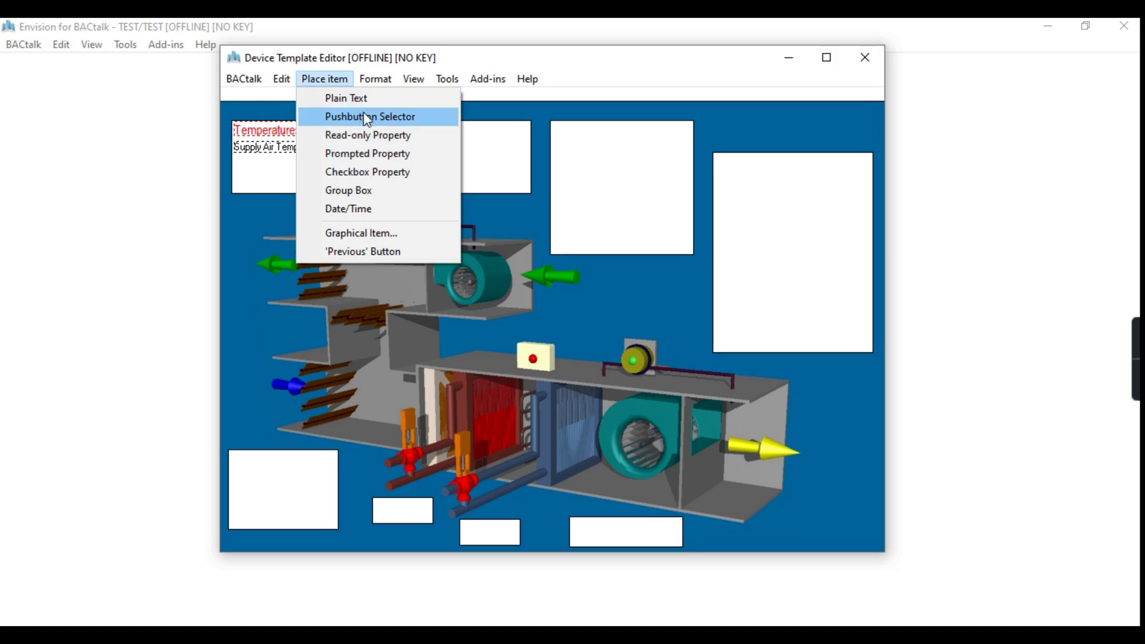
left_click(384, 154)
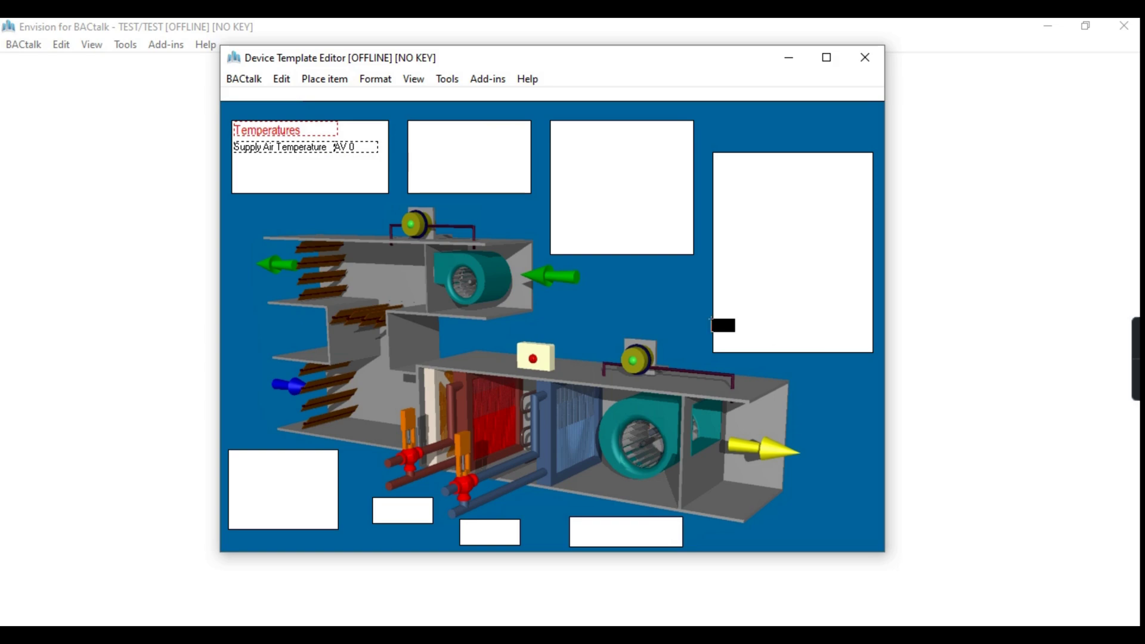
left_click(723, 330)
- Link the new prompted property to the present-value of BV 0 on the current device and apply its settings
double_click(762, 344)
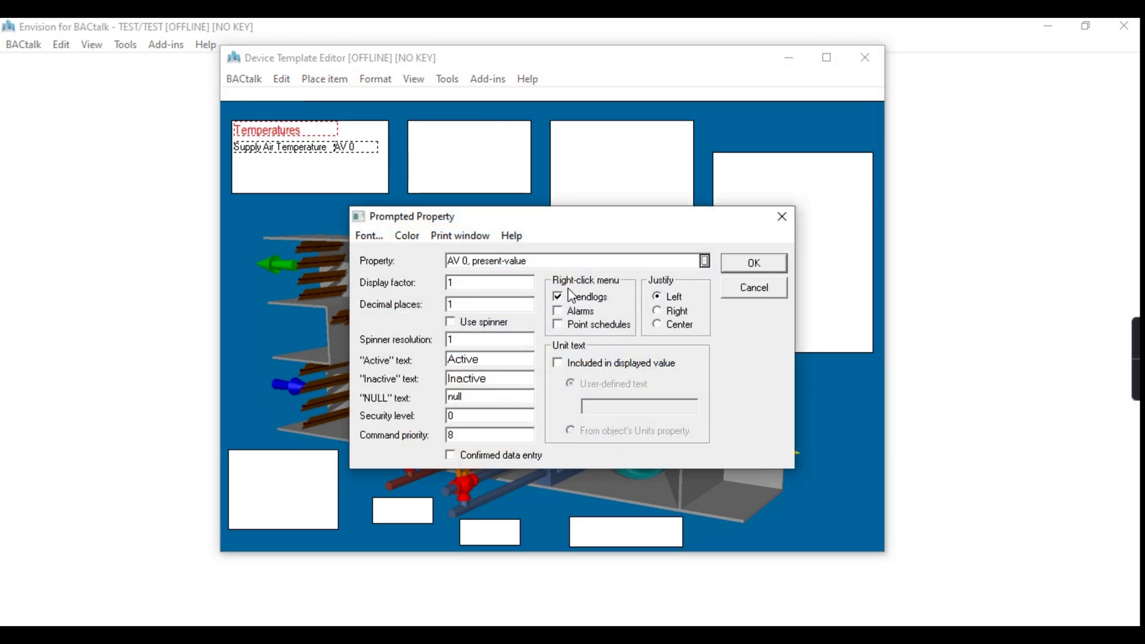
left_click(705, 261)
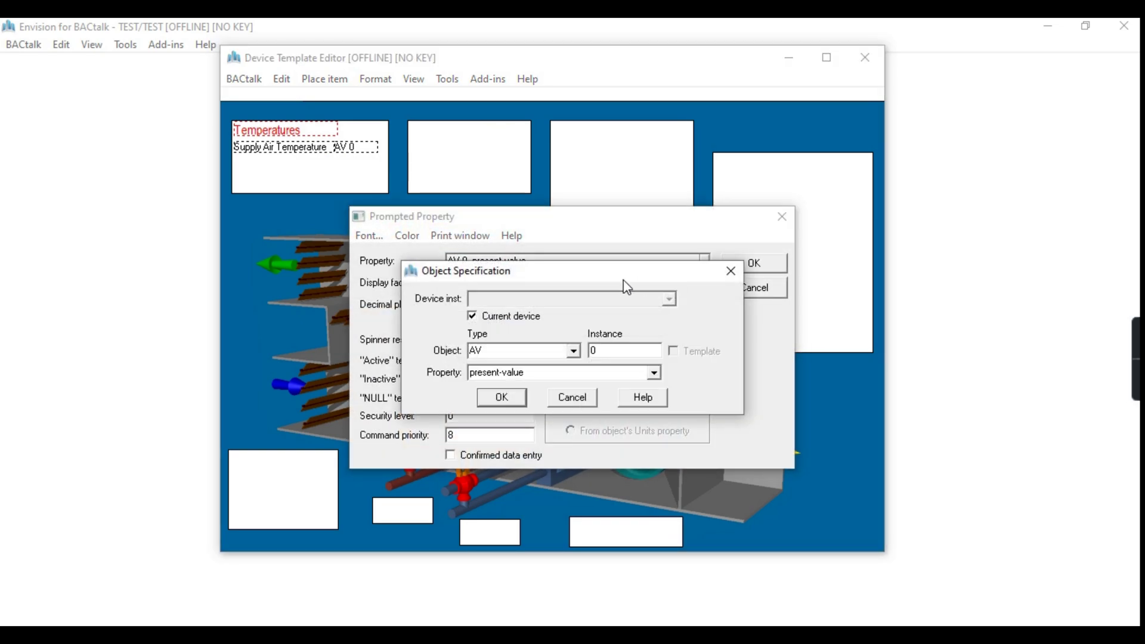
left_click(573, 351)
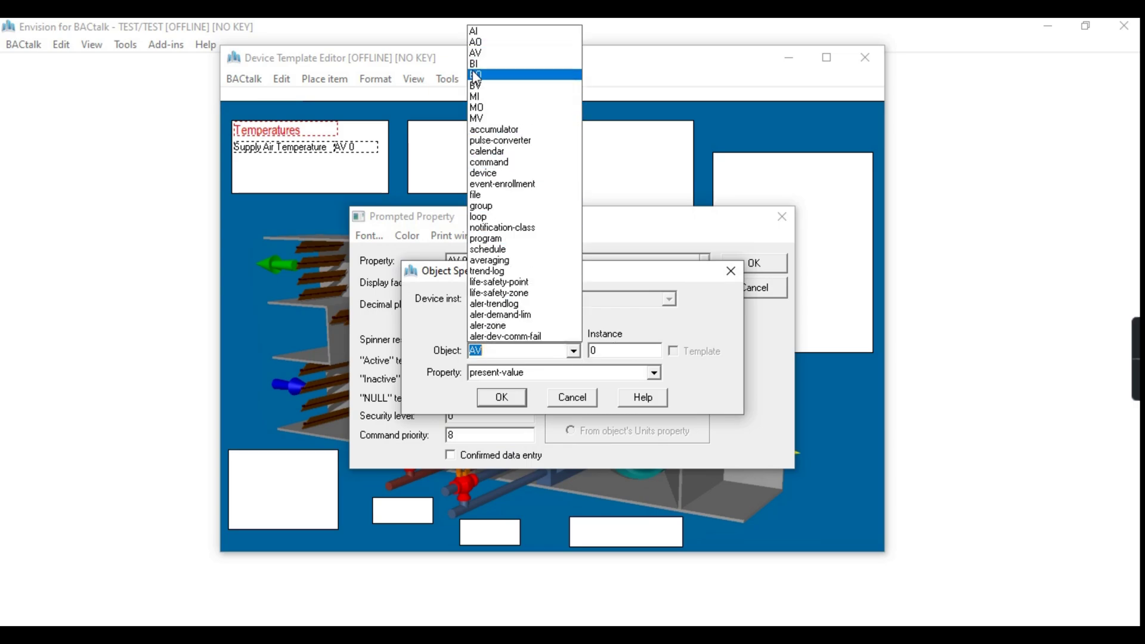
left_click(488, 88)
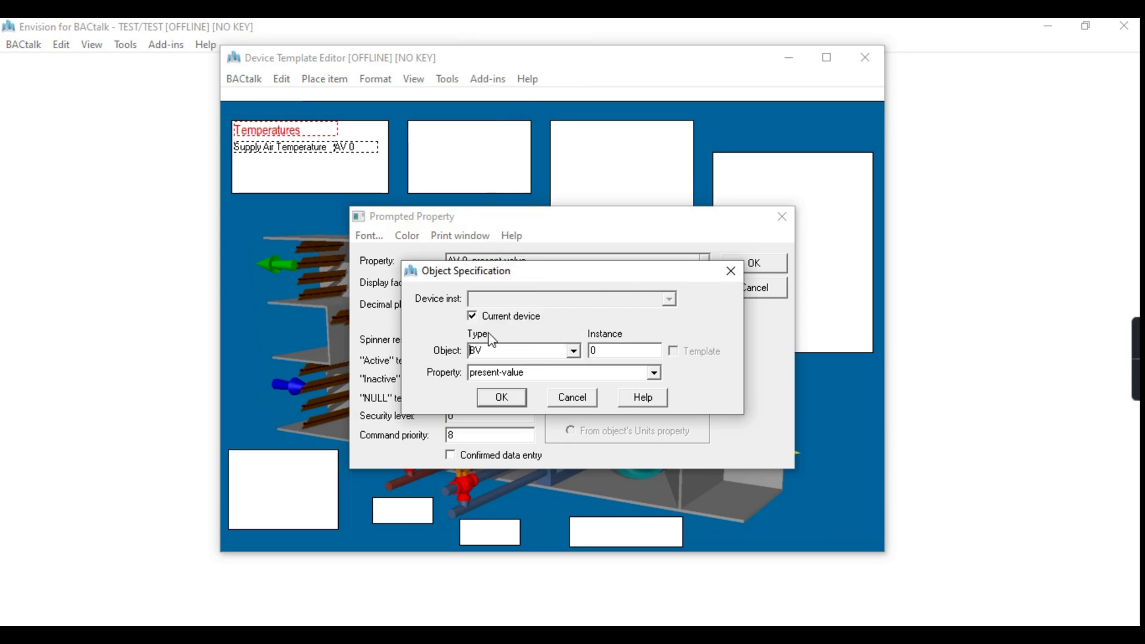
left_click(503, 398)
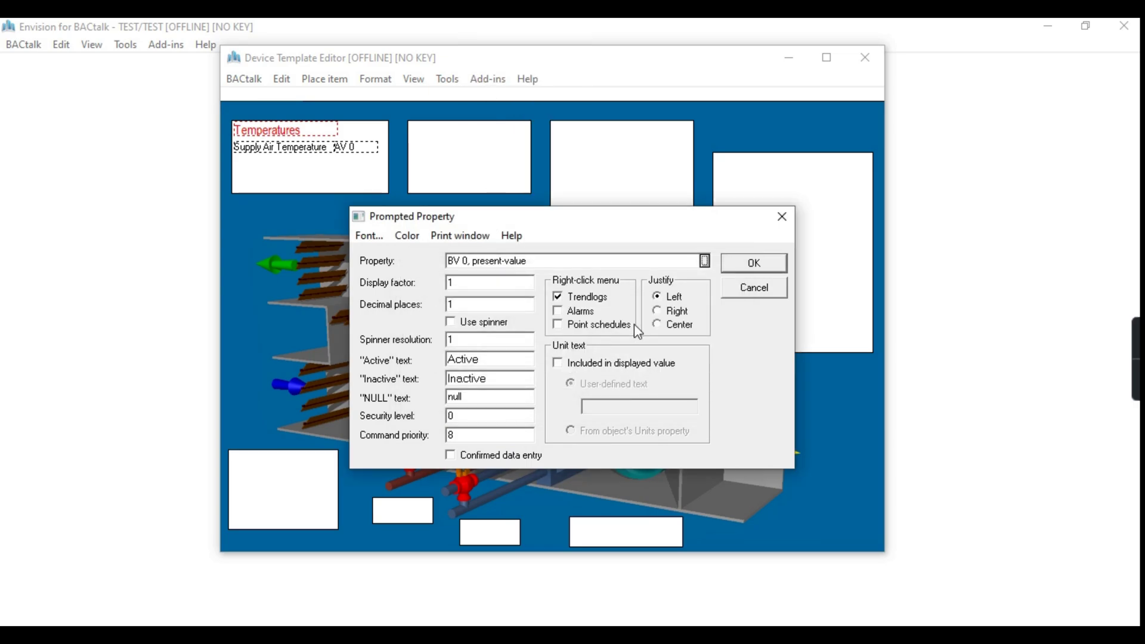
left_click(735, 266)
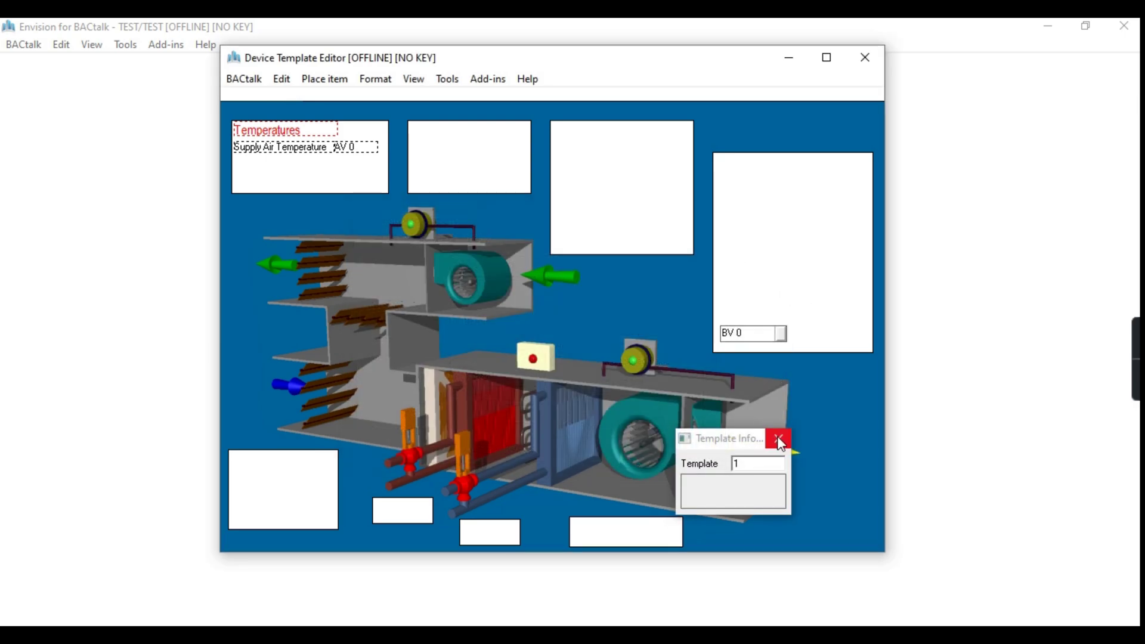
- Dismiss the template information window, save the device template and exit edit mode
left_click(779, 439)
left_click(281, 80)
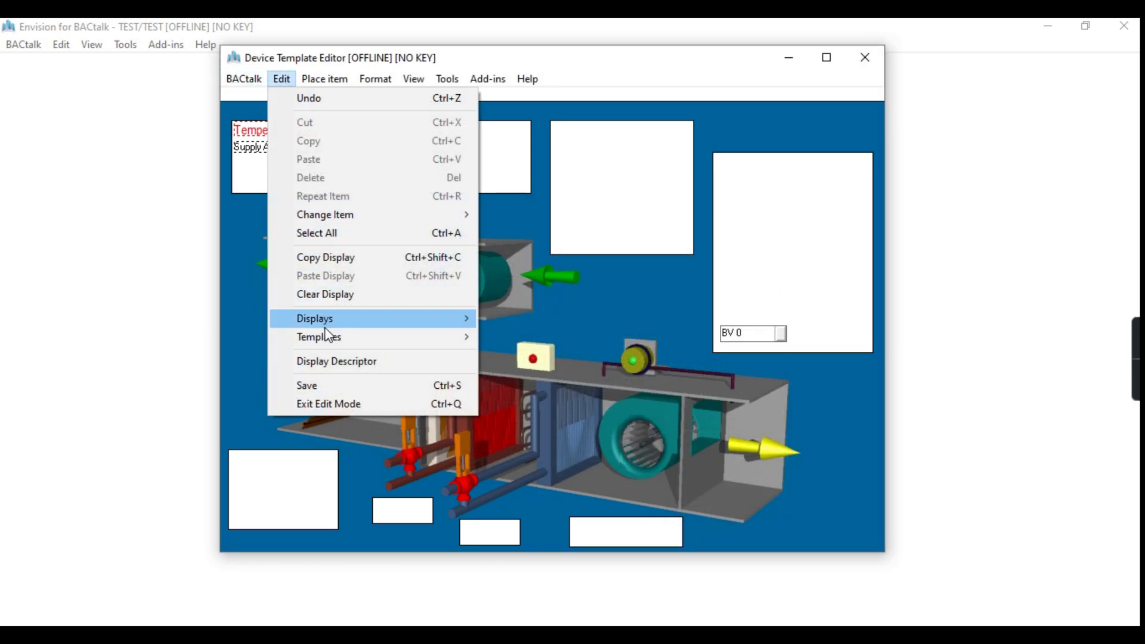
left_click(319, 386)
left_click(281, 79)
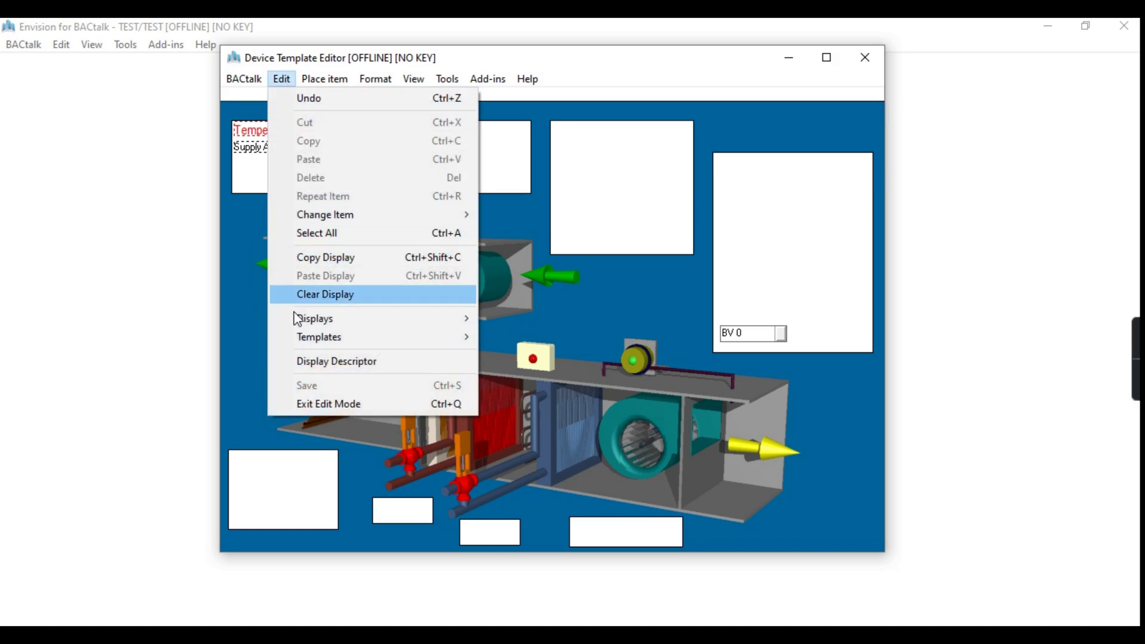
left_click(317, 405)
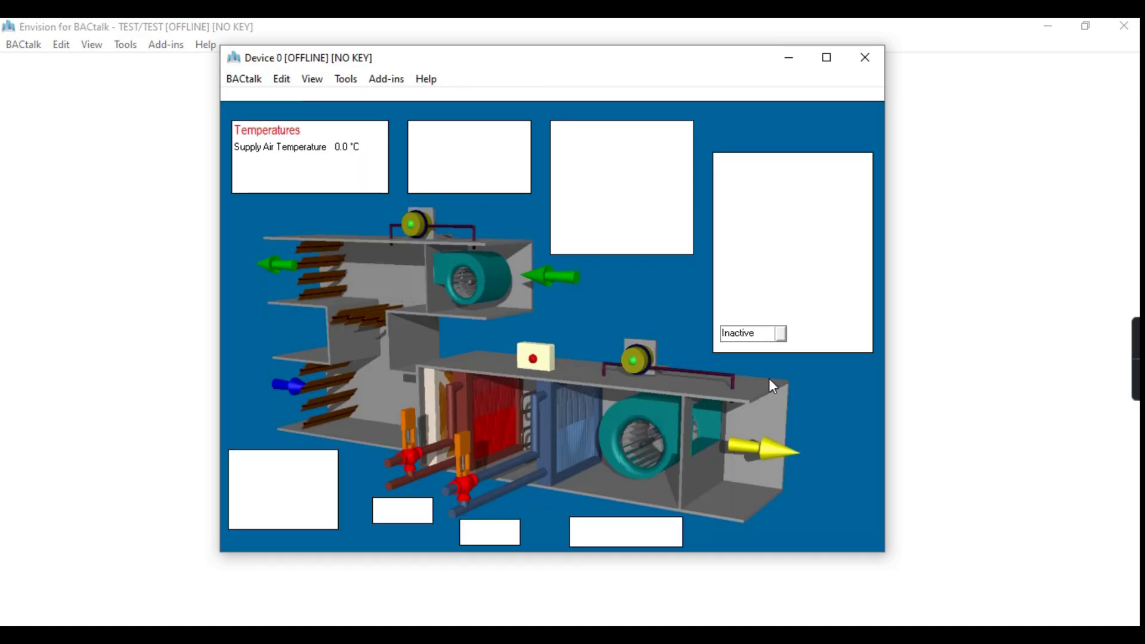
- Test the supply fan animation by commanding BV 0 to Active and back to Inactive
left_click(781, 334)
left_click(526, 314)
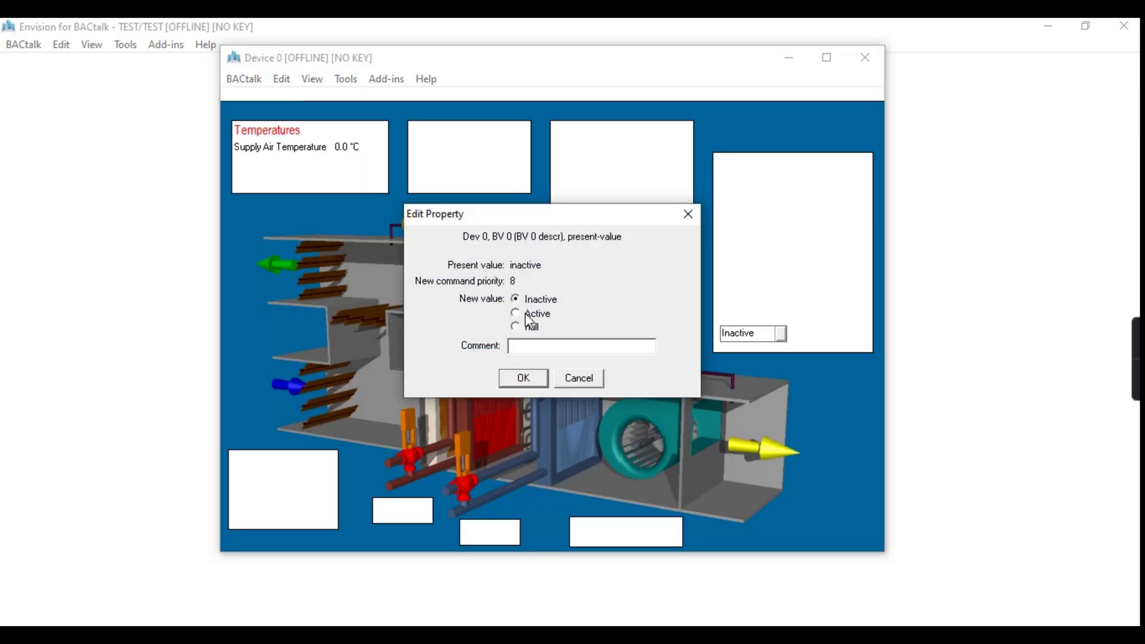
left_click(523, 378)
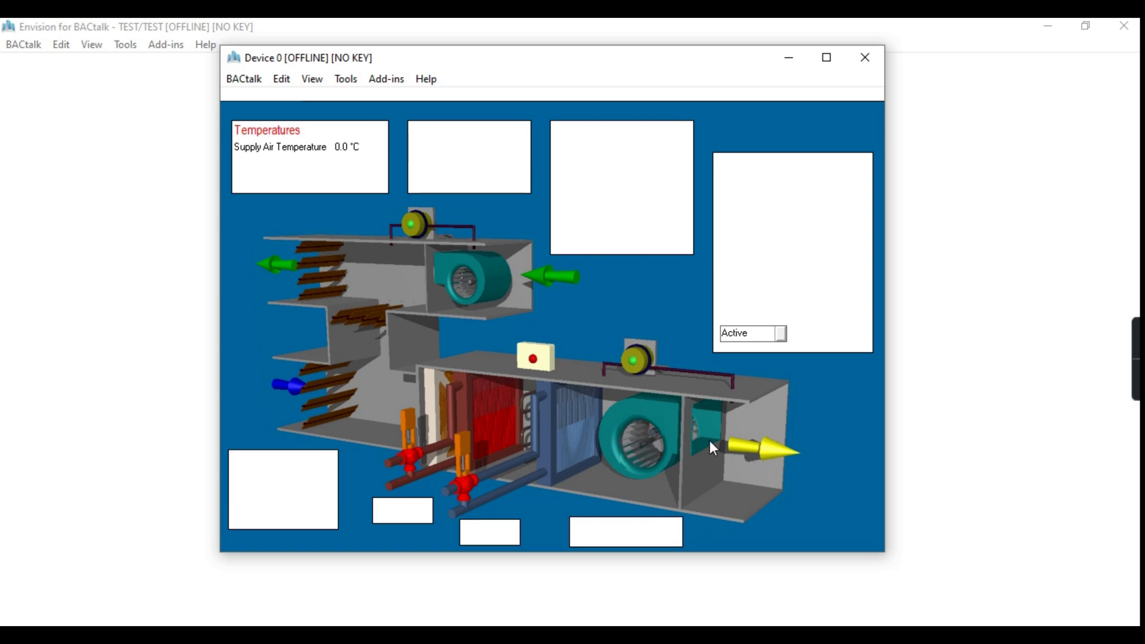
left_click(778, 335)
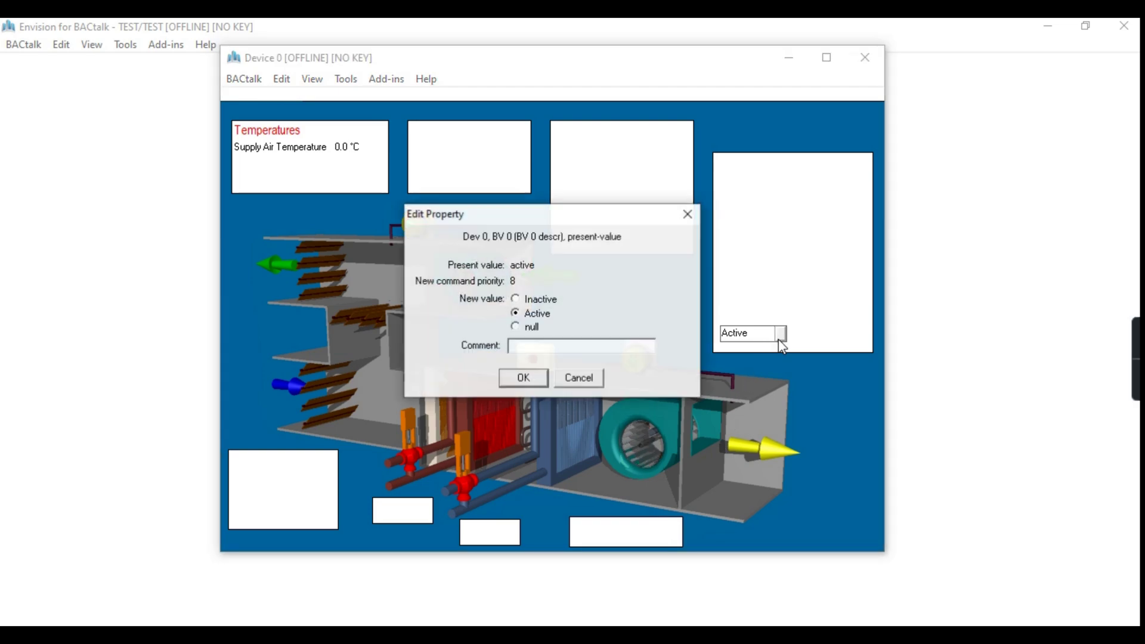
left_click(517, 380)
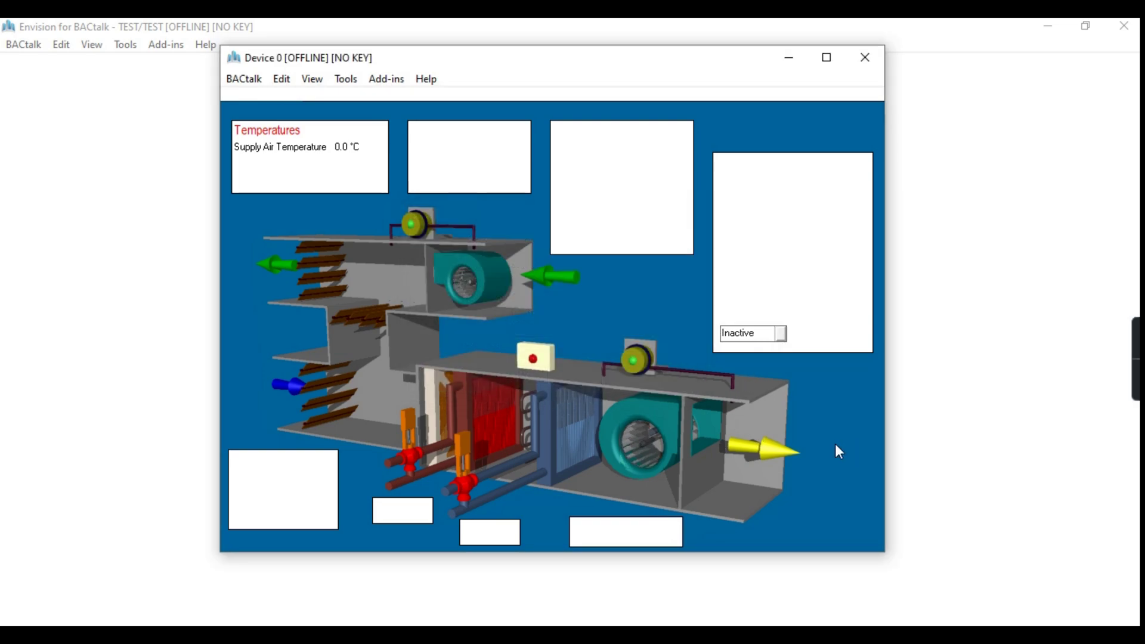